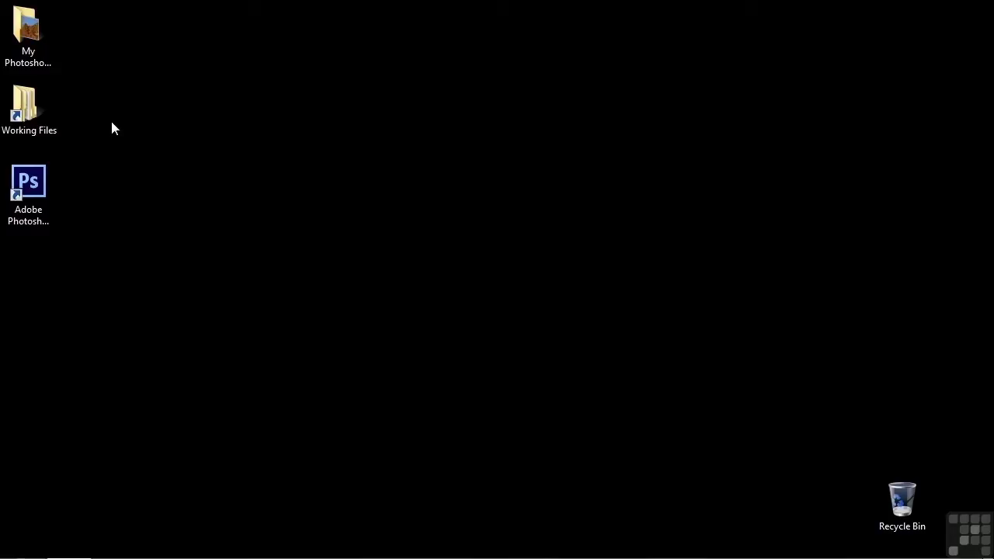
- Launch Photoshop and add timelapse-1.mp4 from the Digital Juice stock footage folder to the Timeline
double_click(32, 176)
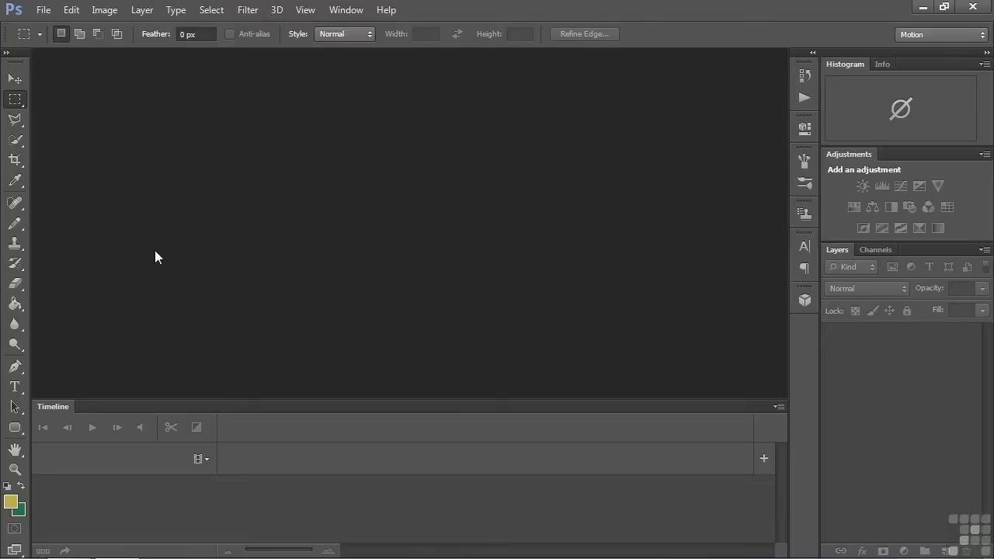
click(764, 458)
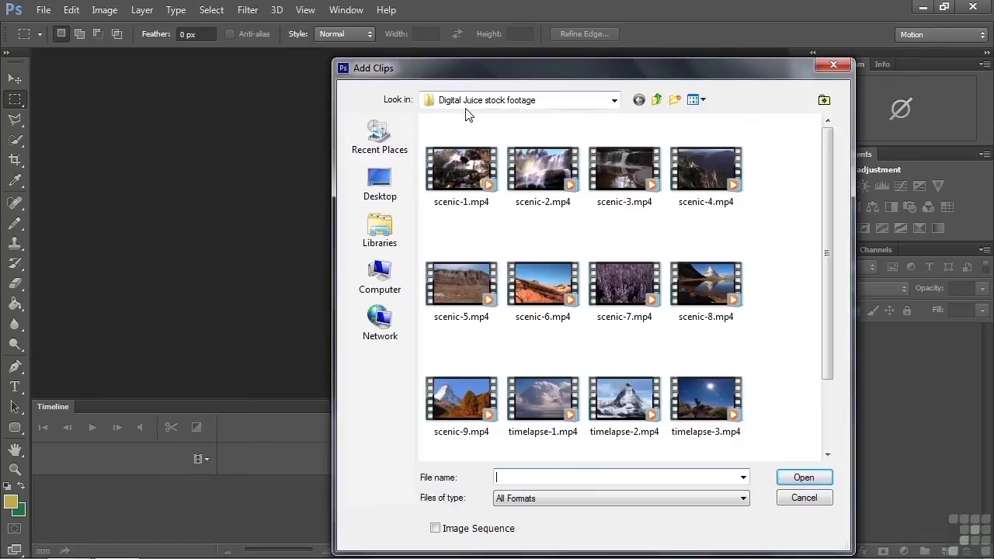
click(660, 101)
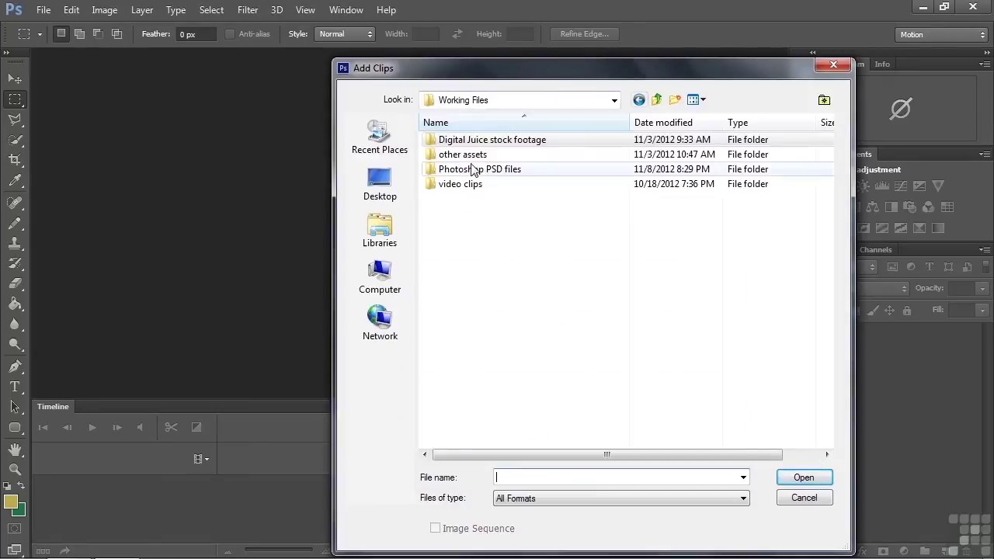
double_click(468, 142)
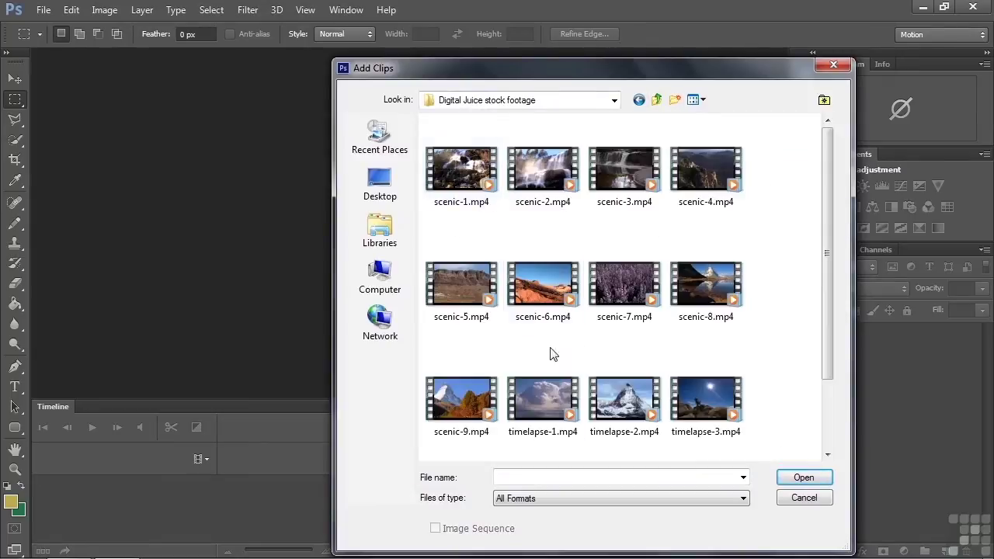
double_click(544, 399)
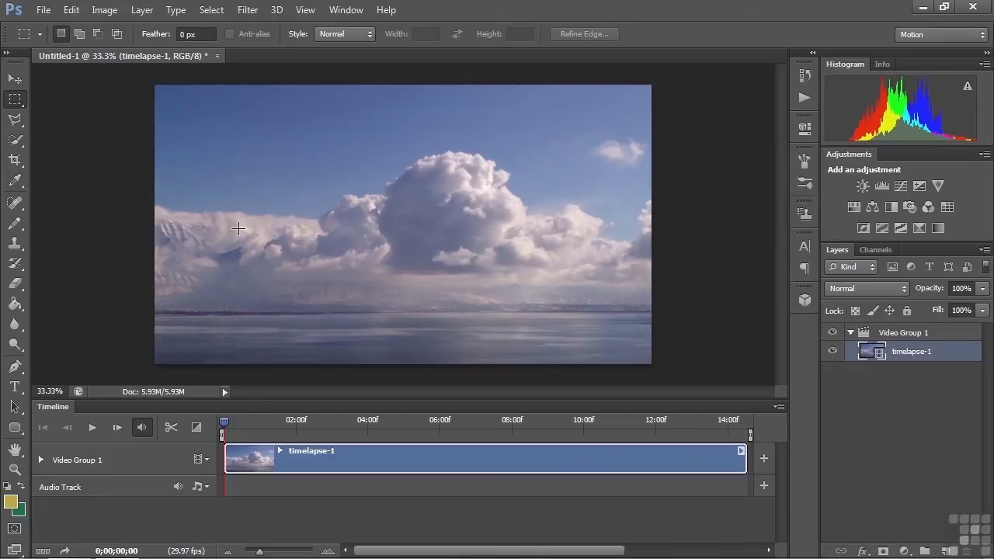
- Discard an accidental empty text layer, then add a new empty Video Group 2 above Video Group 1
click(14, 387)
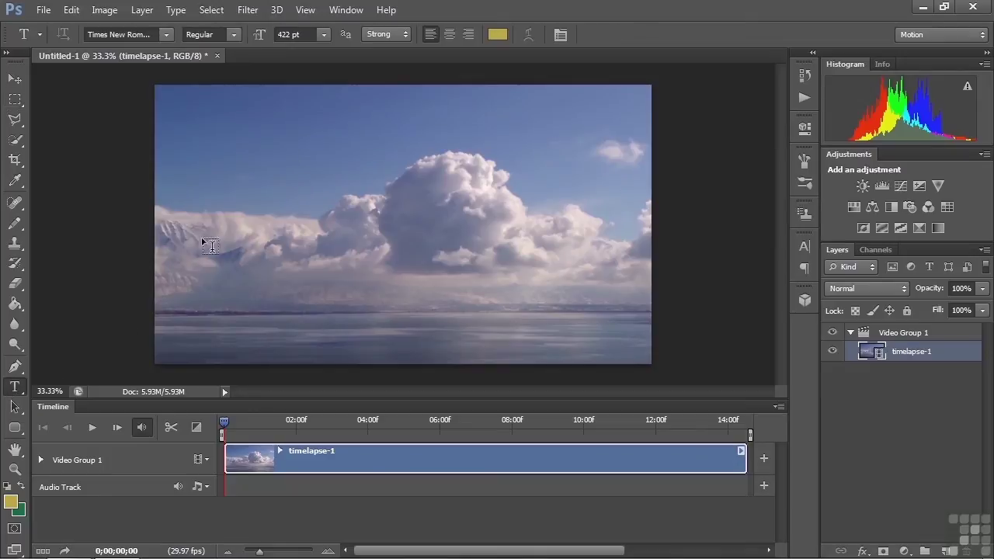
click(232, 182)
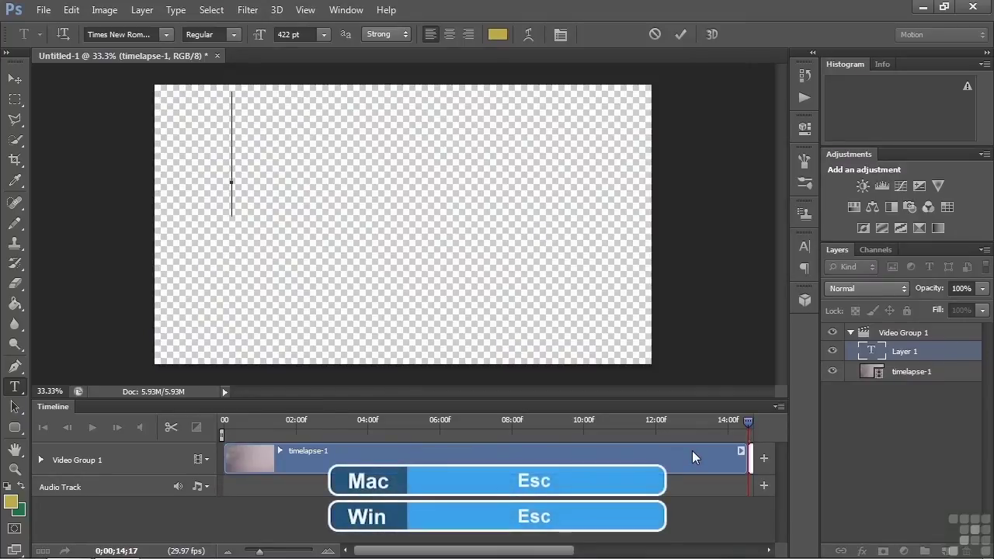
key(Escape)
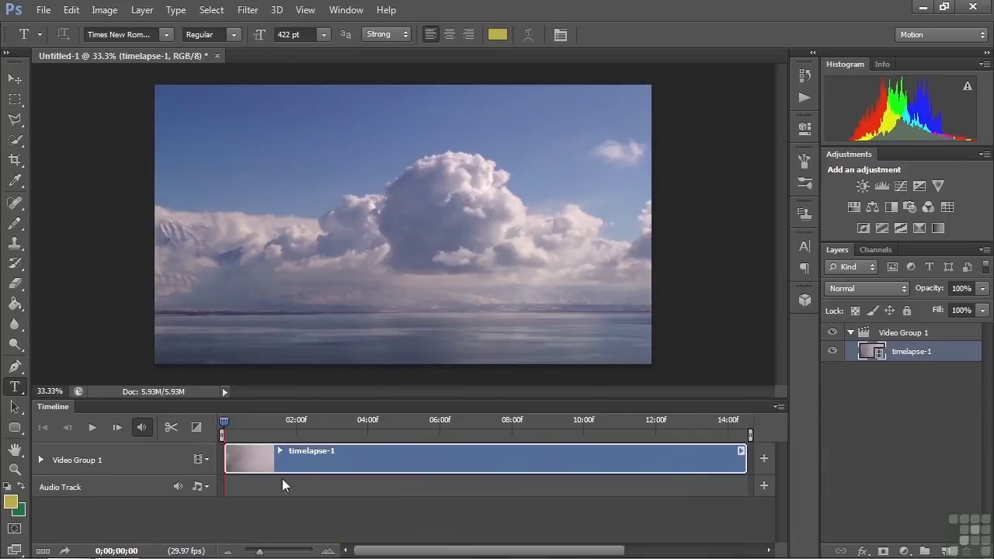
click(204, 461)
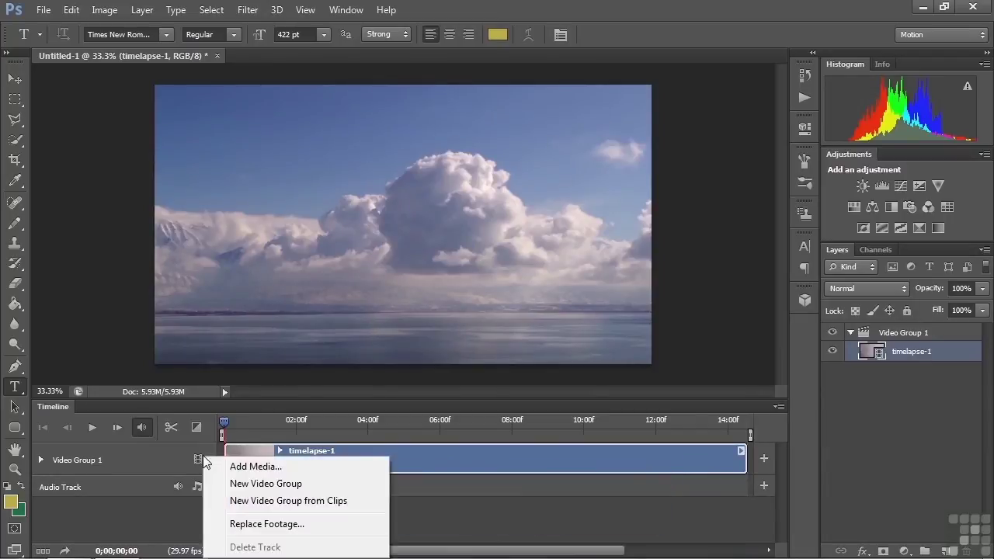
click(248, 485)
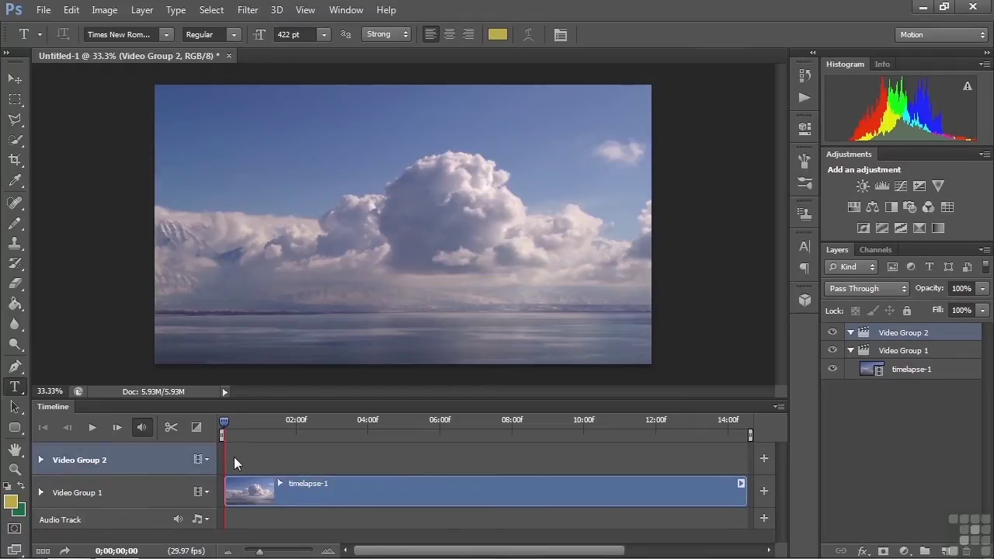
- Type the title 'Text' on the canvas in Video Group 2
click(230, 176)
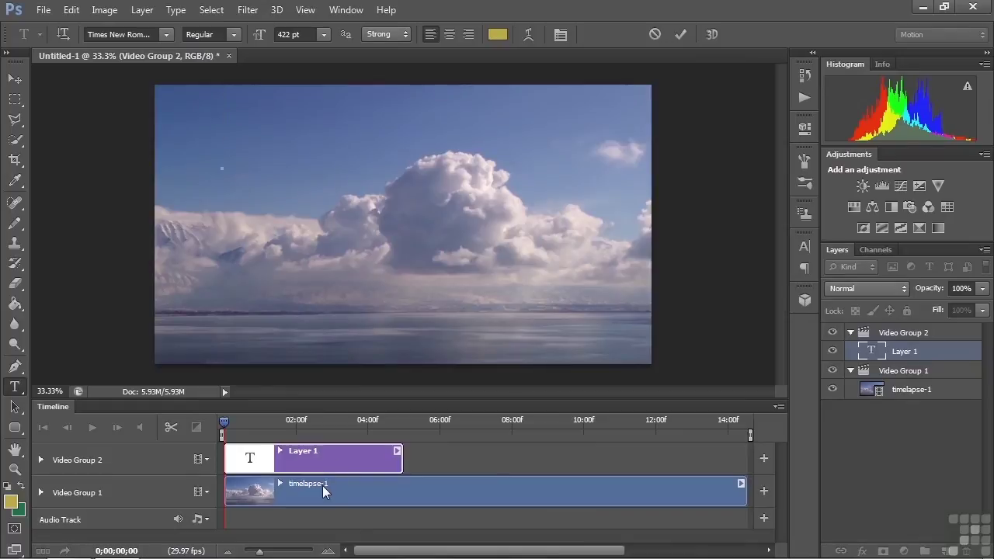
text(Te)
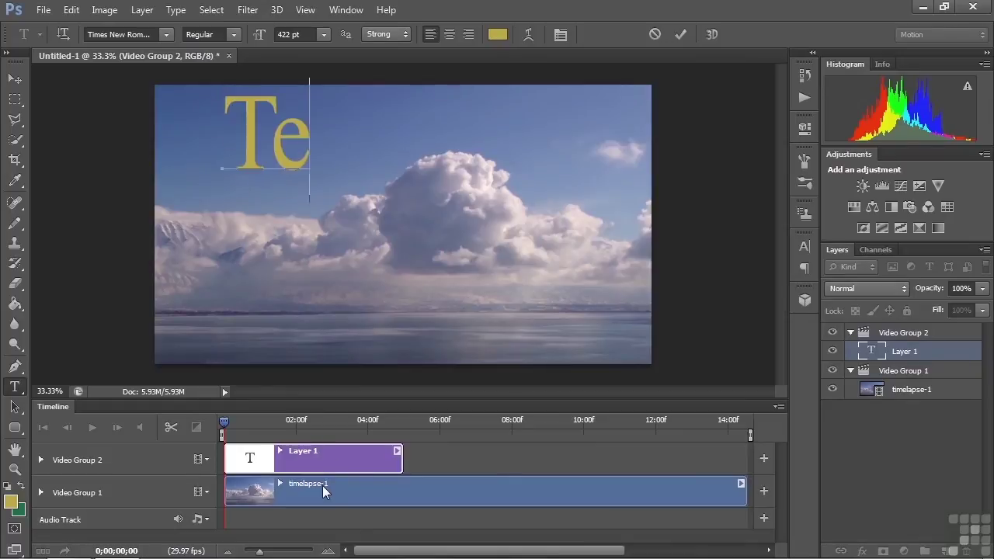
text(xt)
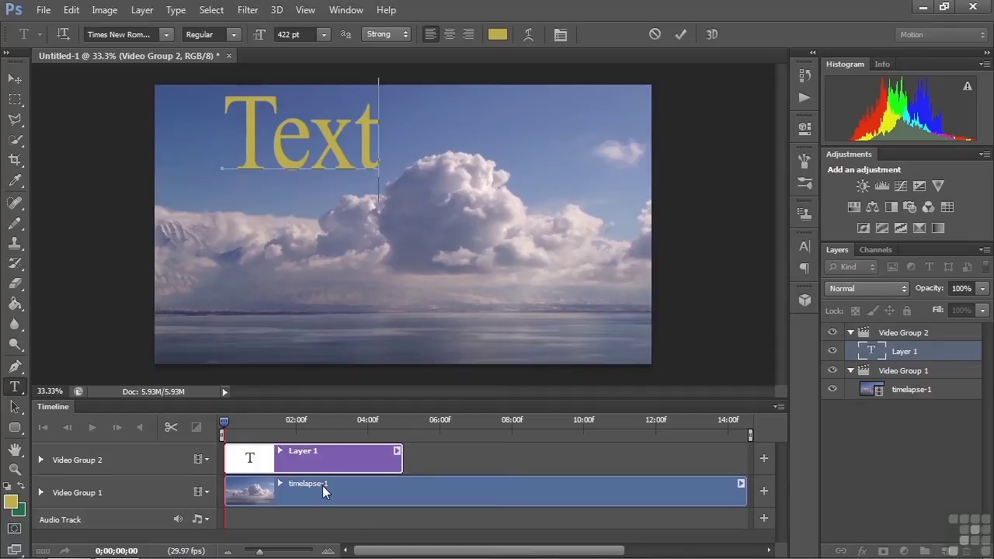
key(ctrl+Return)
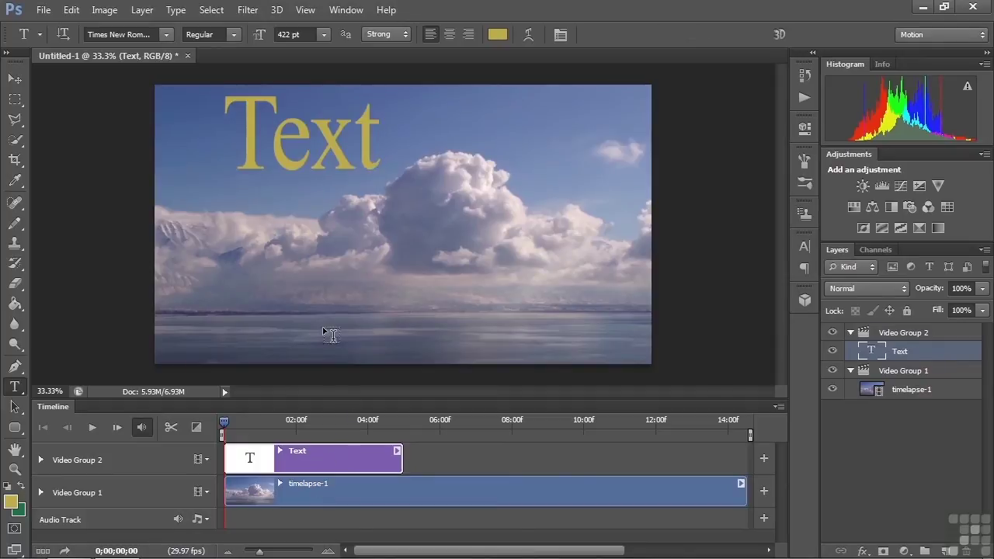
- Move the title right and down and enlarge it to about 249% width and 166% height
key(ctrl+t)
drag(318, 162, 402, 238)
drag(460, 161, 599, 122)
drag(300, 122, 193, 118)
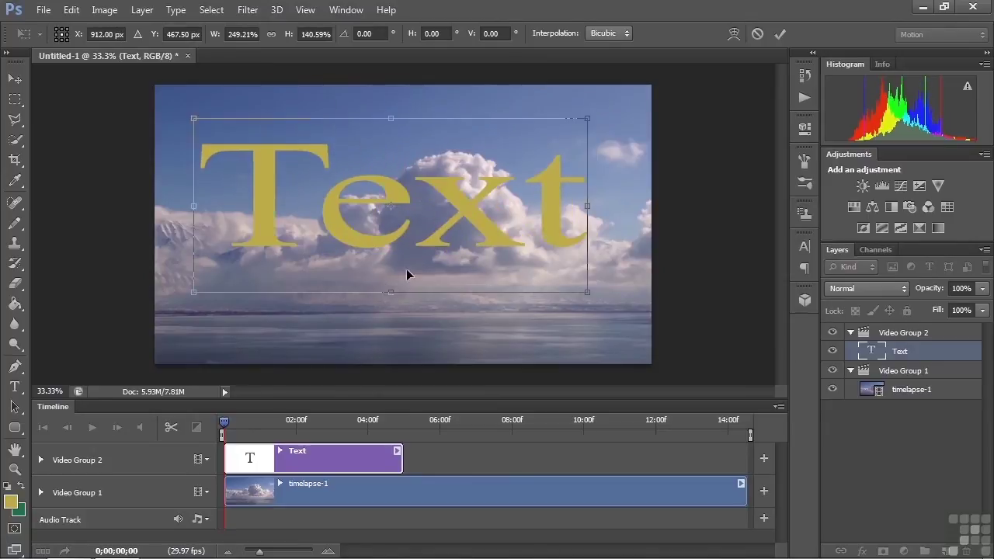
drag(391, 292, 388, 325)
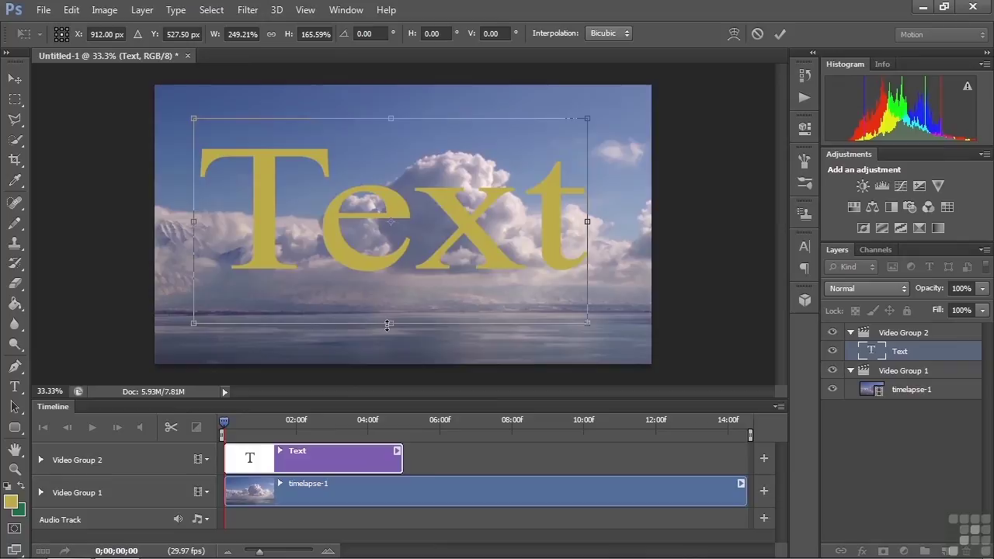
key(Return)
key(t)
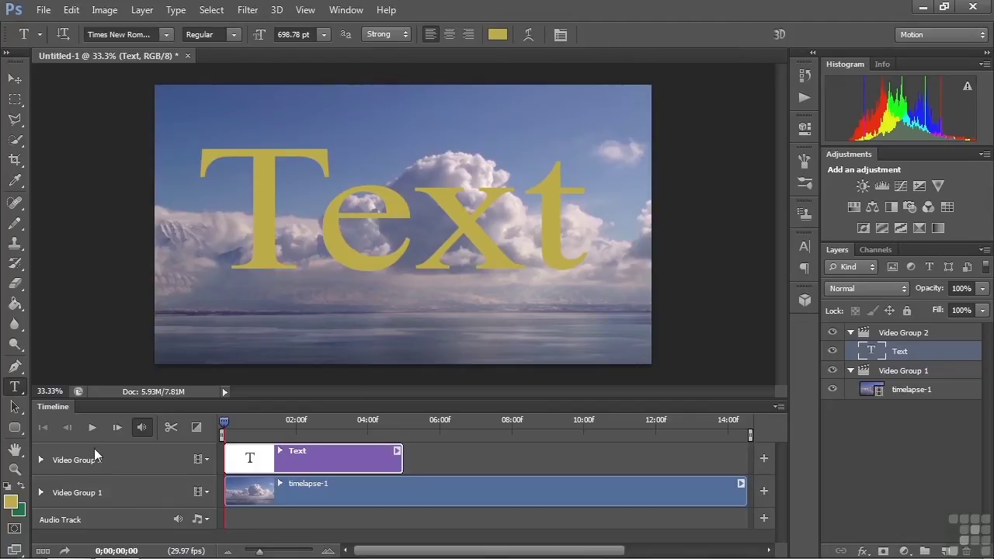
- Keyframe the title's Transform, shrinking it and rotating it about 17° at roughly 1.5 seconds
click(281, 451)
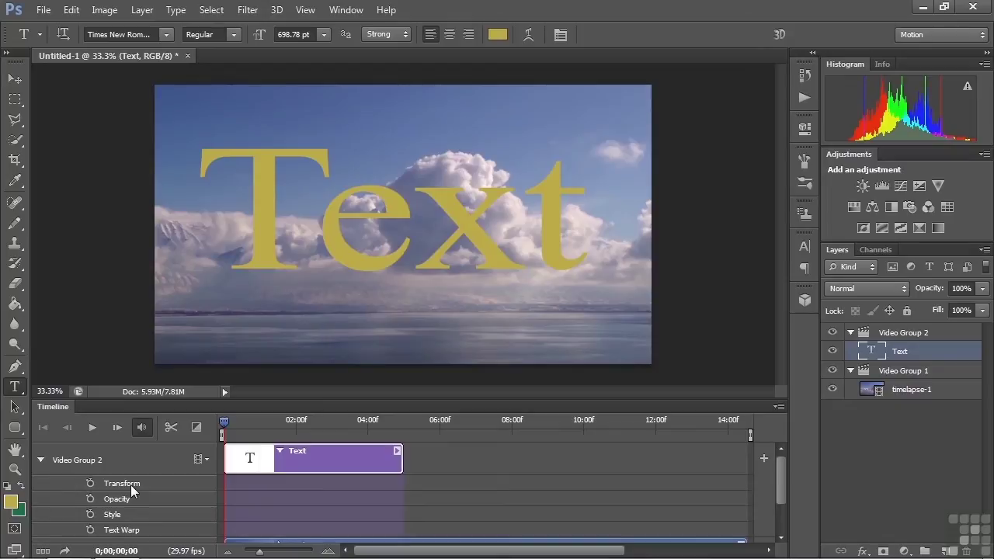
click(90, 484)
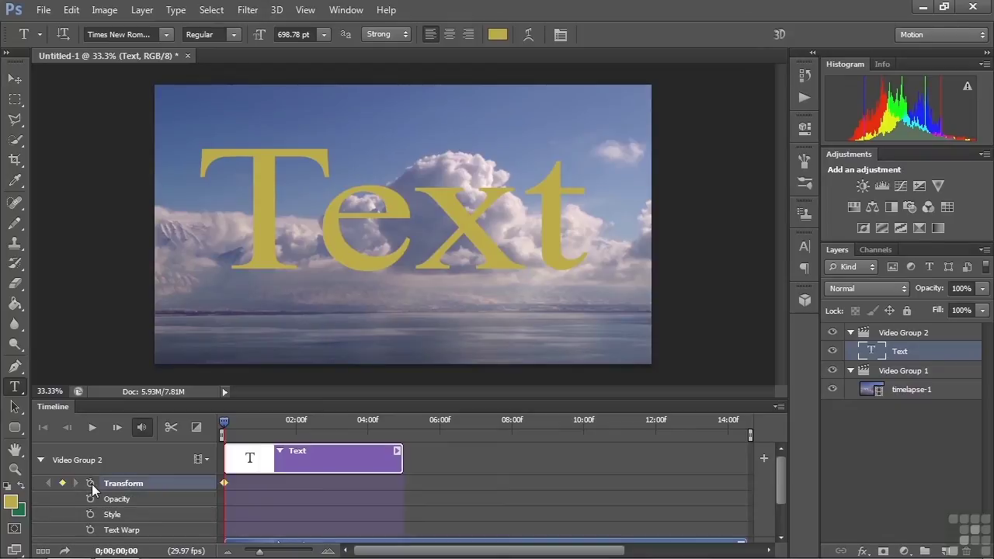
drag(224, 424, 281, 435)
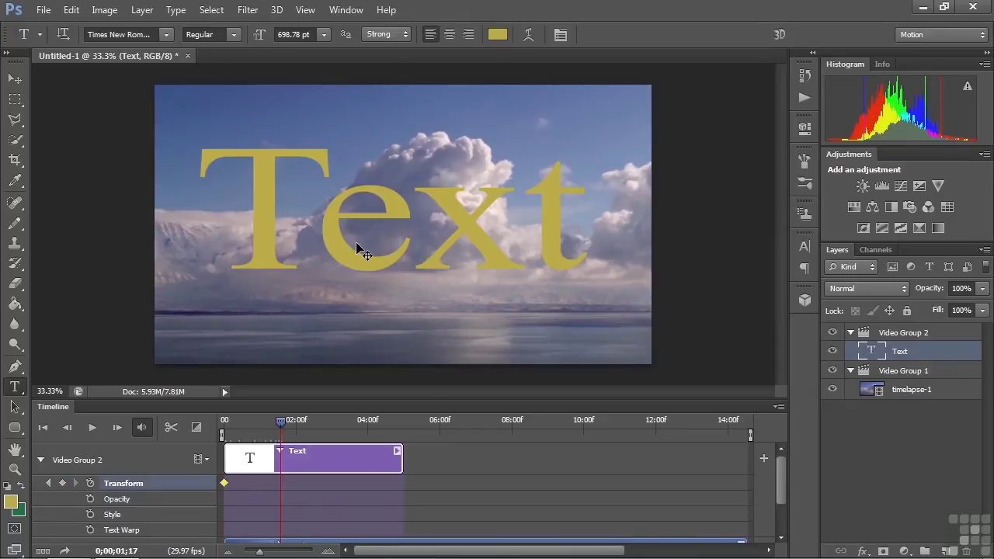
key(ctrl+t)
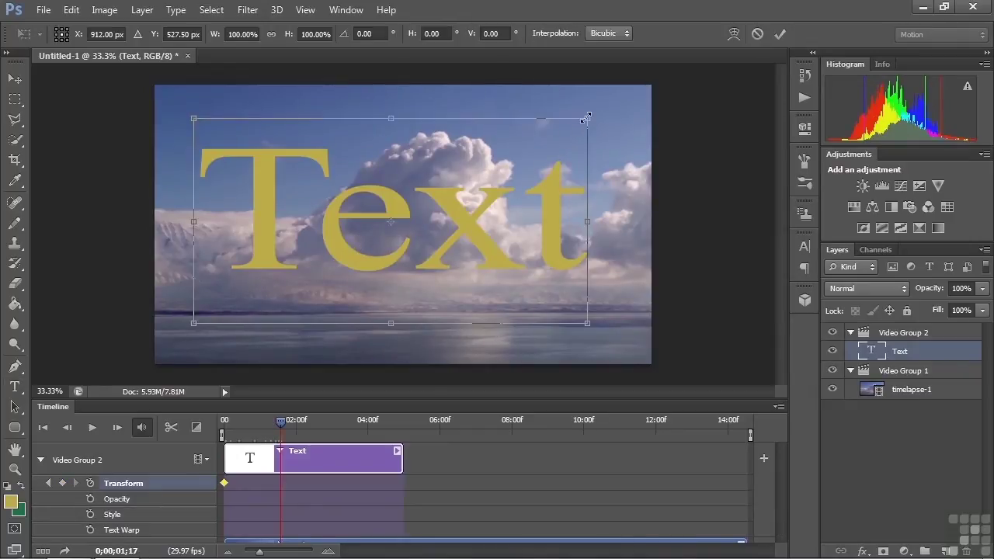
drag(587, 119, 430, 194)
drag(454, 256, 445, 300)
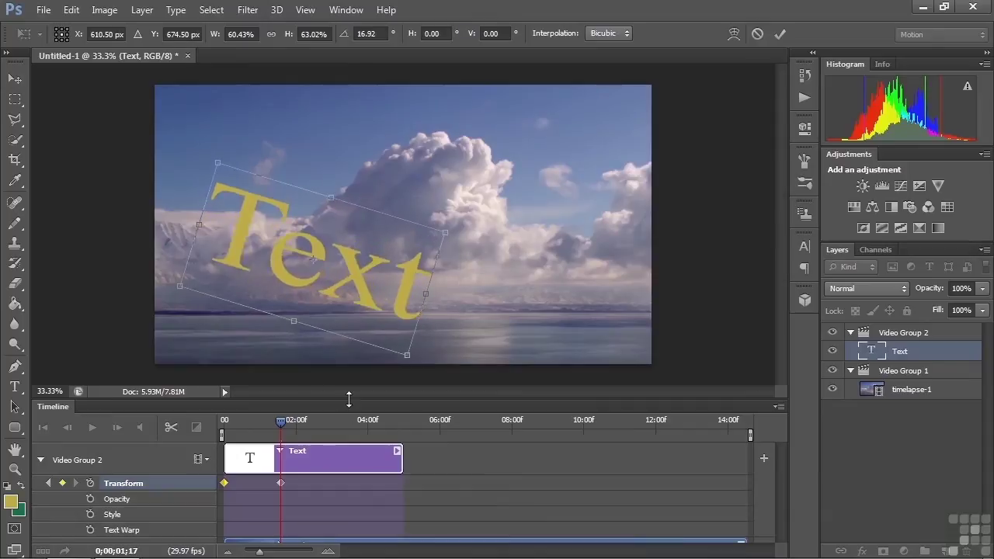
key(Return)
- Scrub back to preview, then delete the Transform keyframes, keeping the smaller tilted pose
drag(281, 425, 246, 435)
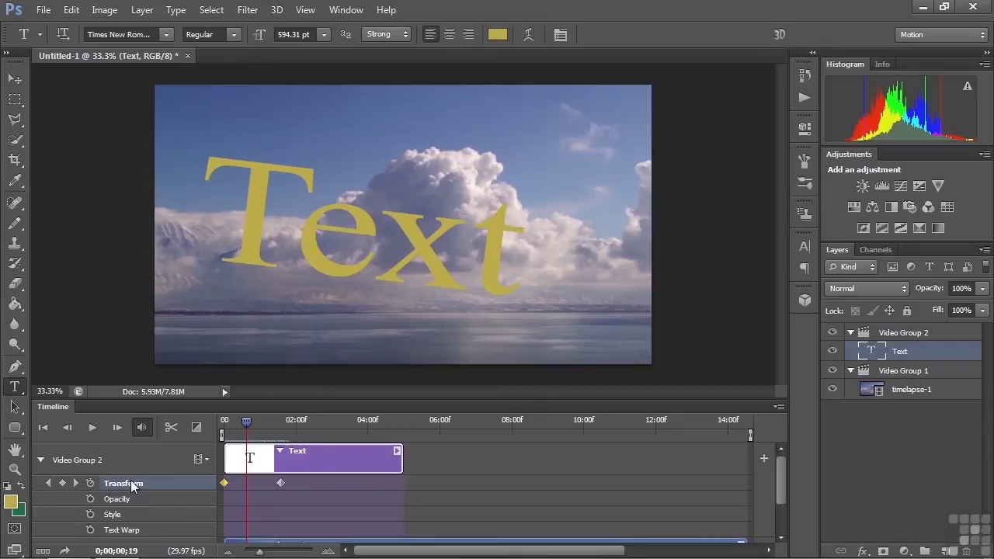
click(280, 482)
key(Delete)
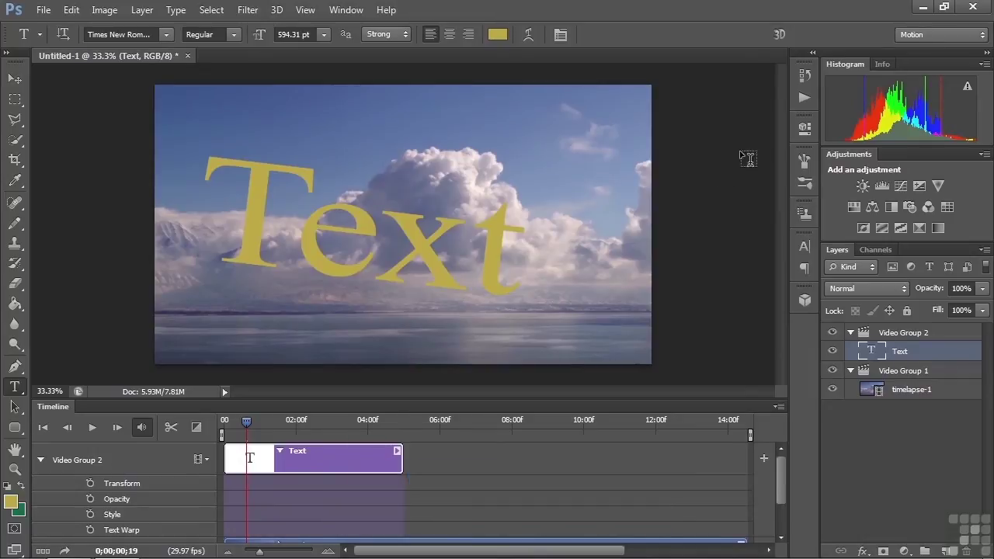
click(805, 76)
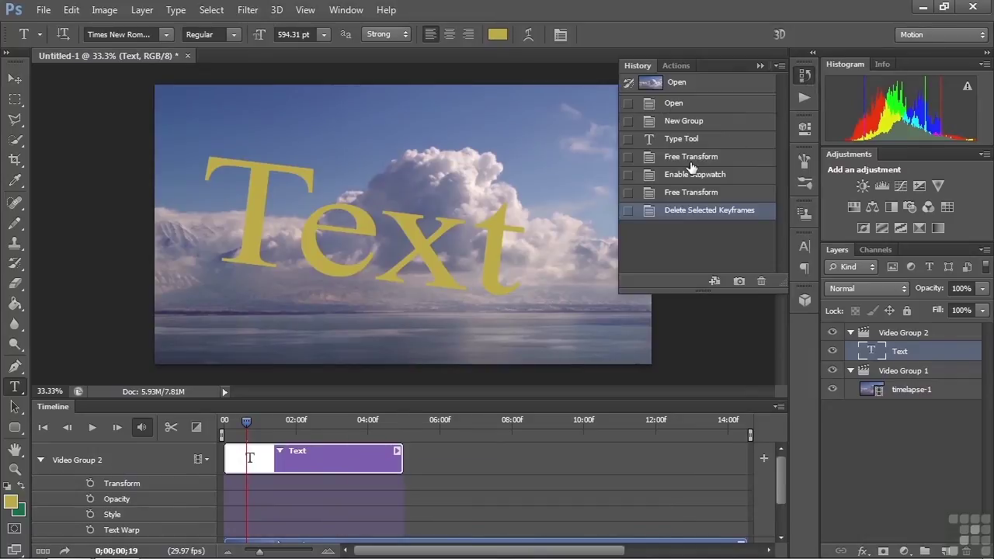
click(677, 141)
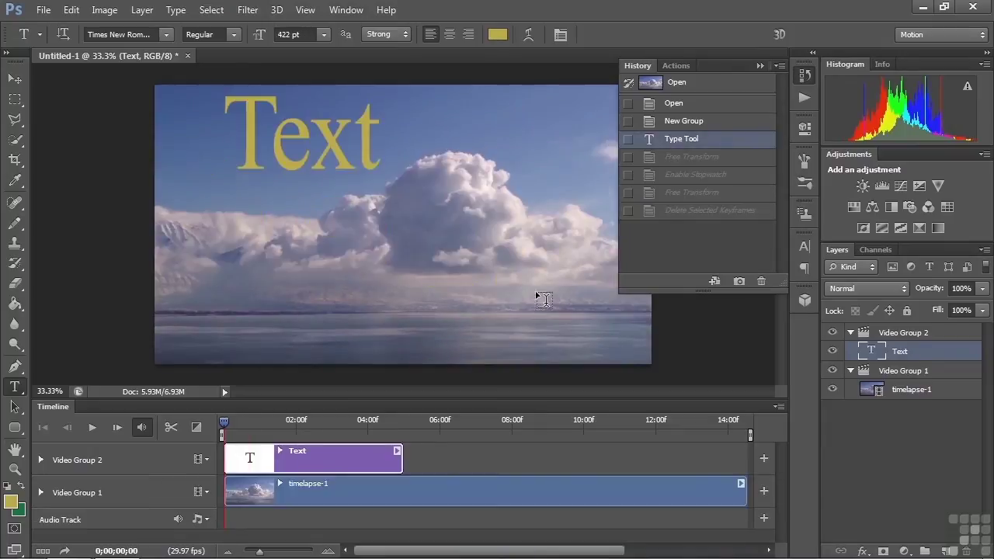
click(695, 159)
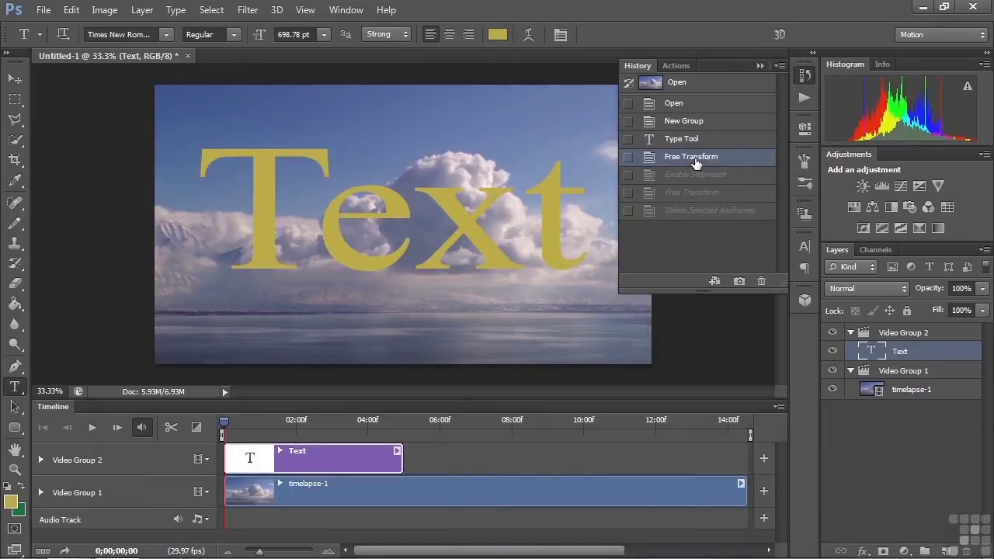
click(760, 66)
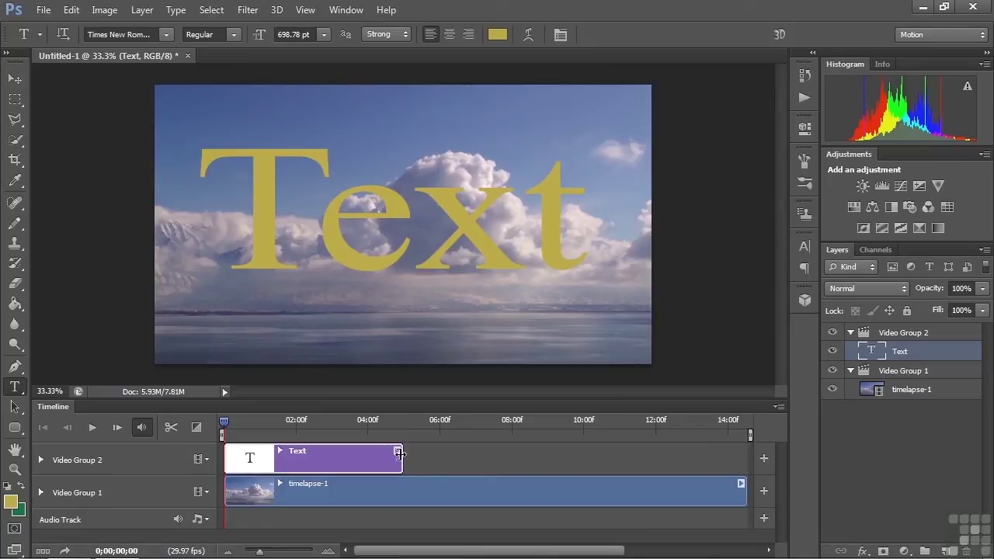
drag(400, 454, 582, 472)
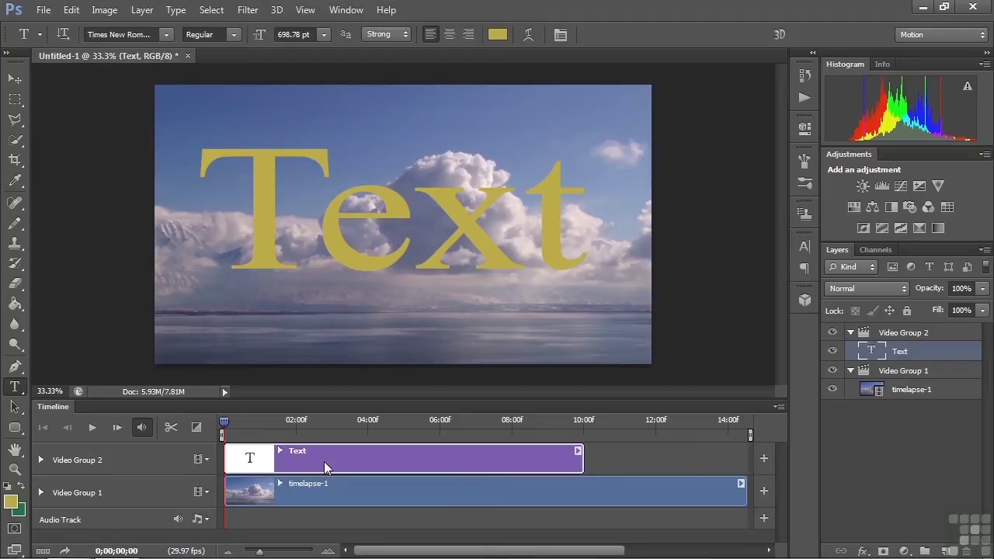
- Add a Style keyframe at the Text clip's first frame and move the playhead to 0;00;01;29
click(280, 451)
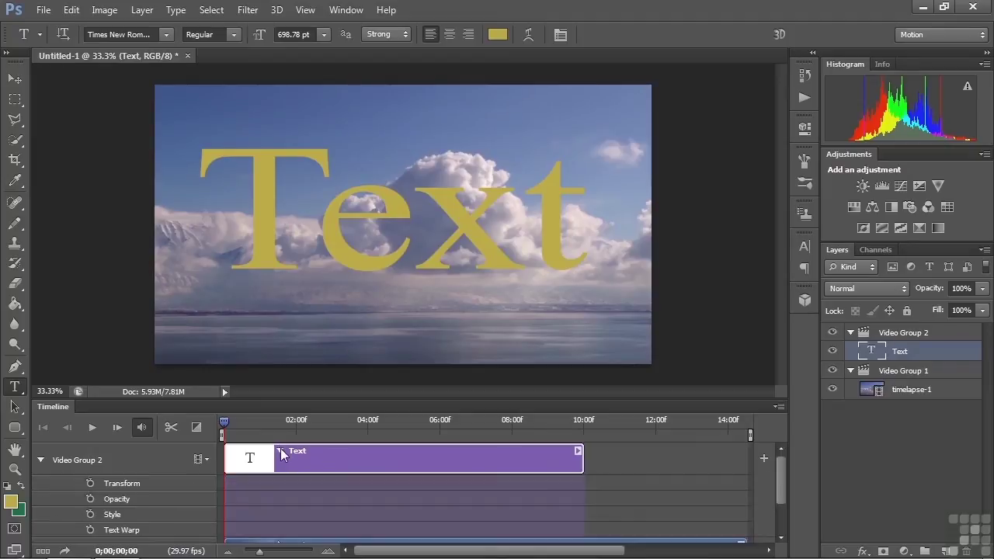
click(90, 515)
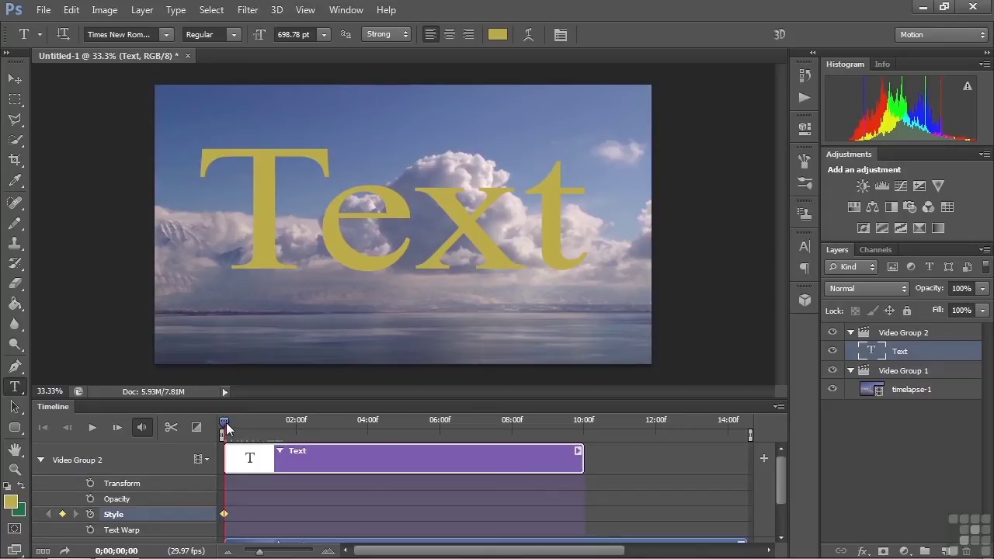
drag(225, 423, 294, 429)
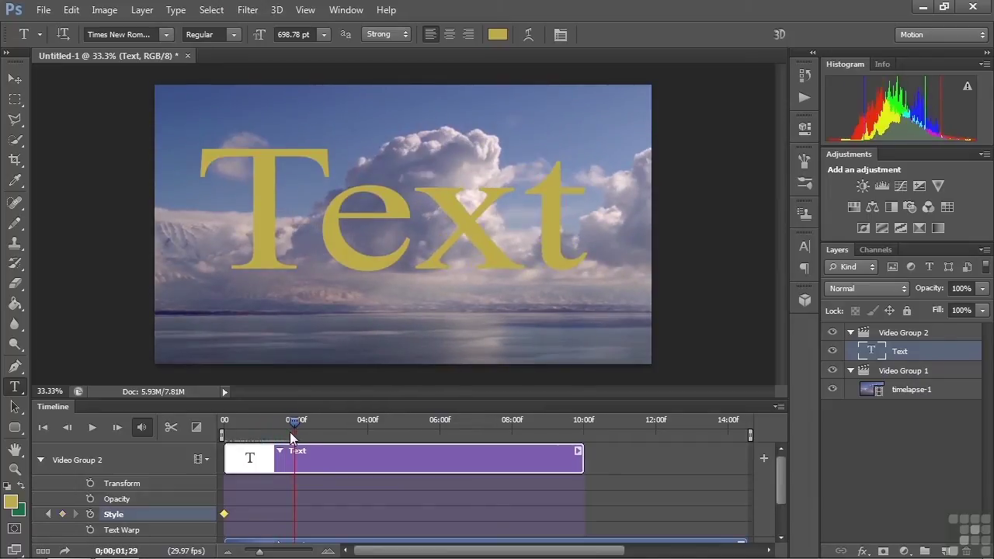
- Give the Text layer a Bevel & Emboss with depth 337 and size 35
double_click(952, 354)
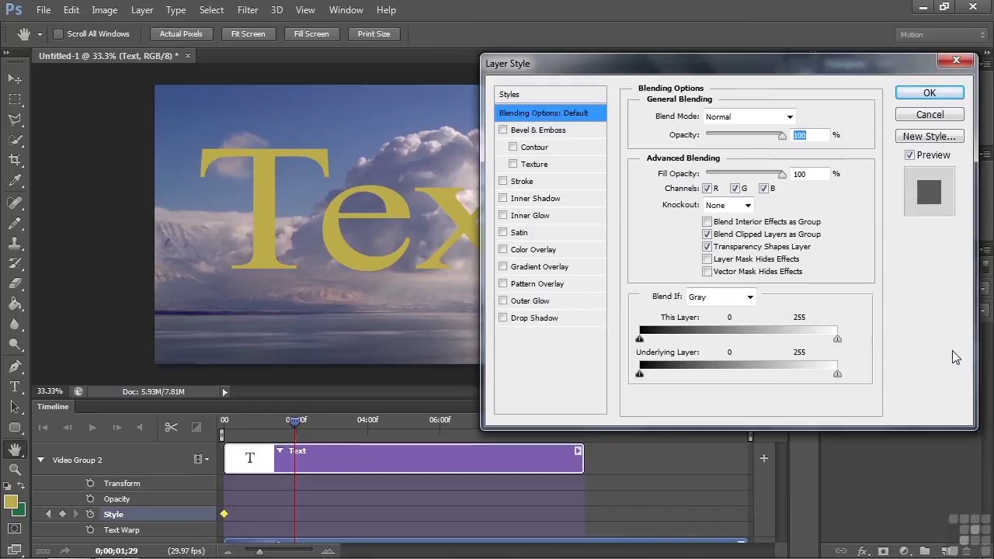
click(555, 130)
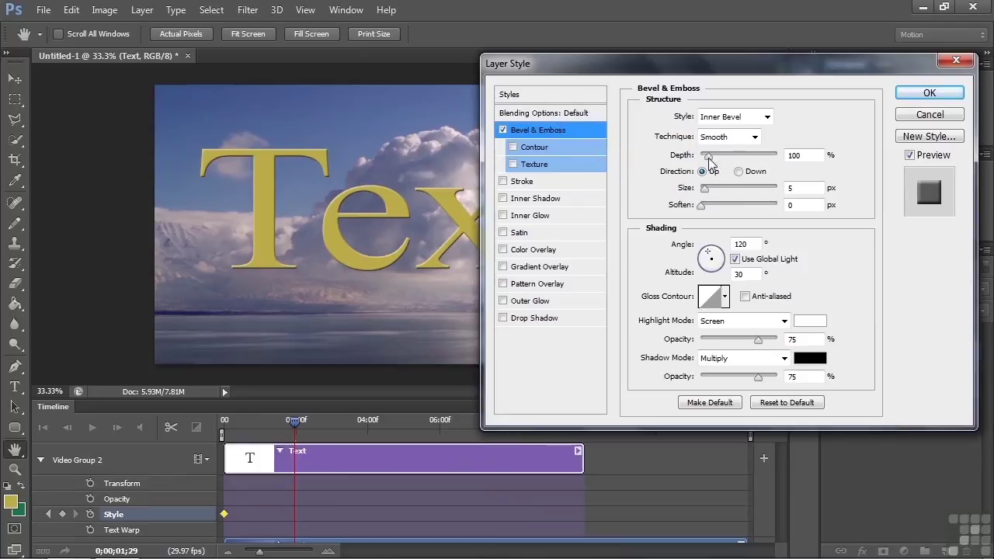
mouse_move(708, 156)
mouse_down()
mouse_move(728, 174)
mouse_move(716, 192)
mouse_up()
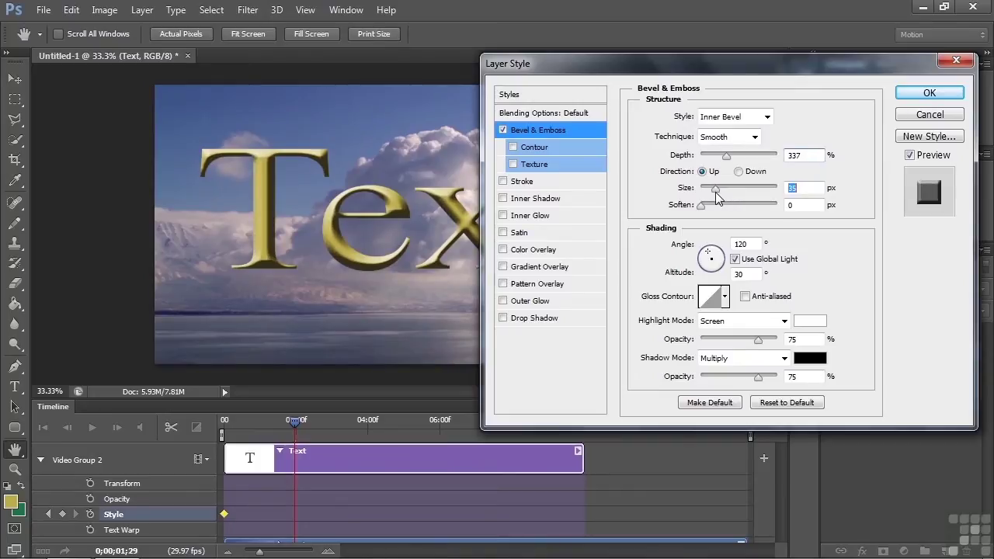
- Add a saturated violet Stroke and a Drop Shadow with distance 39, spread 29, size 54
click(523, 183)
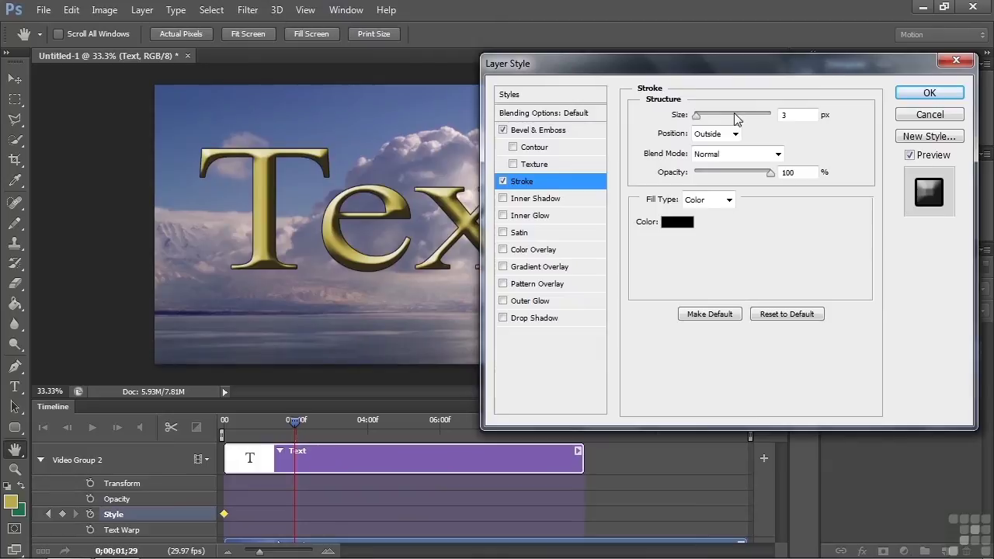
click(675, 224)
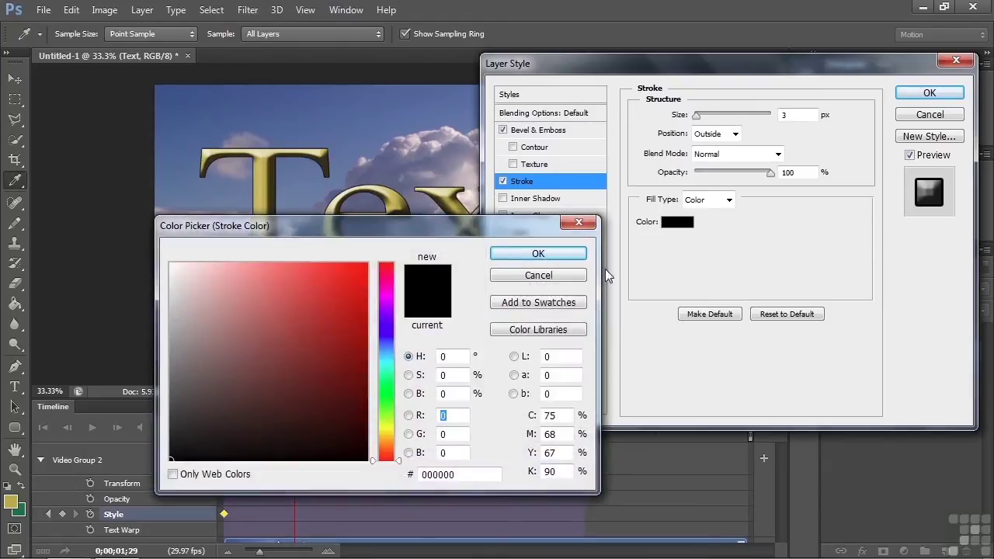
click(385, 330)
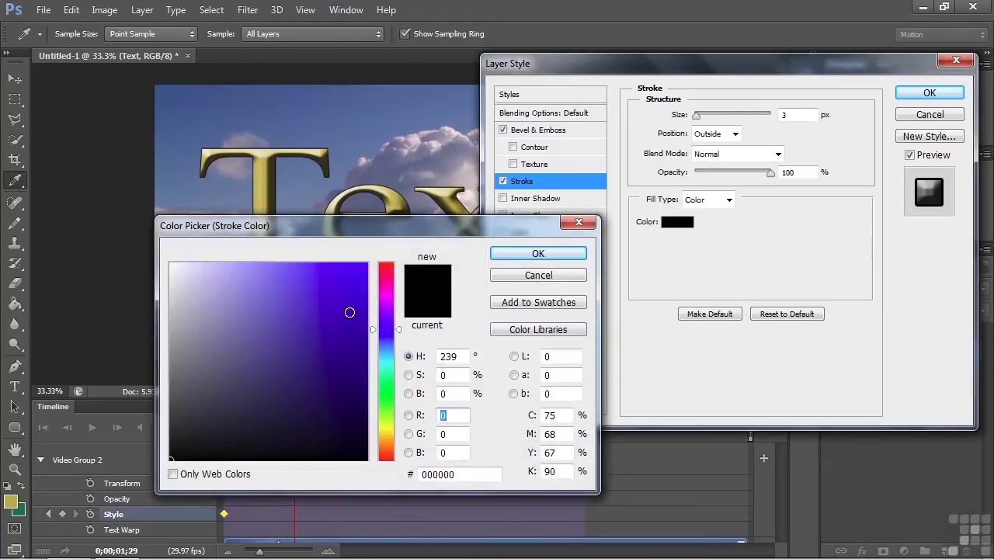
click(326, 303)
click(566, 256)
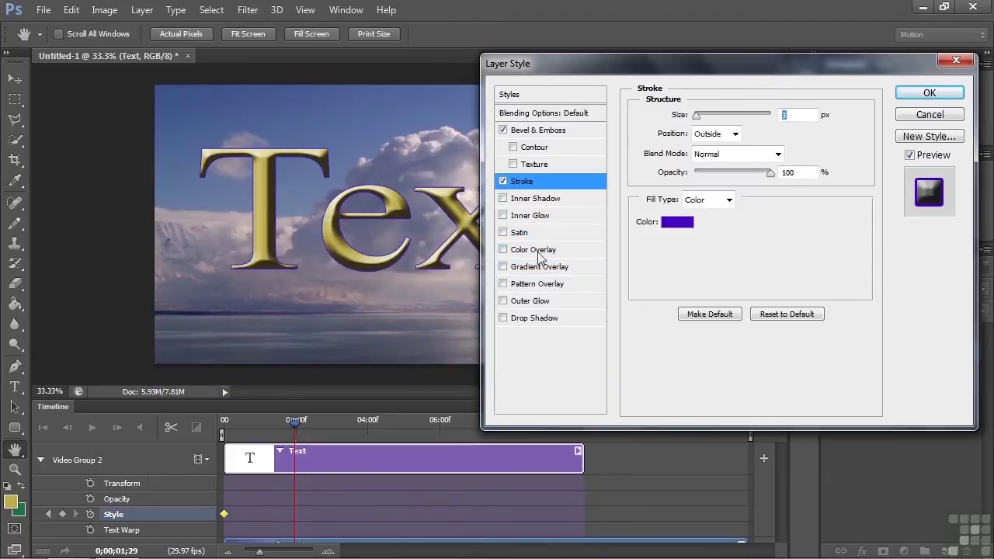
click(523, 320)
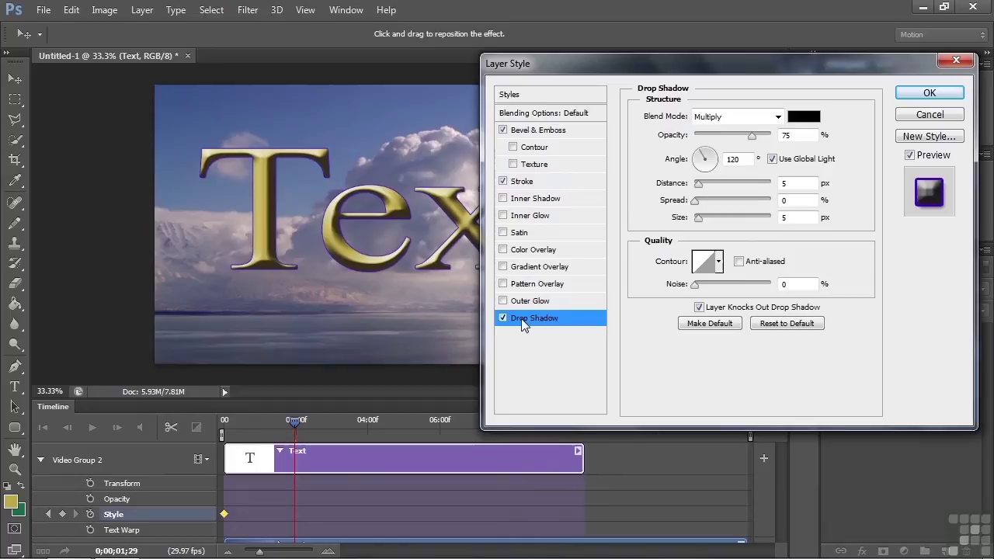
drag(699, 185, 719, 221)
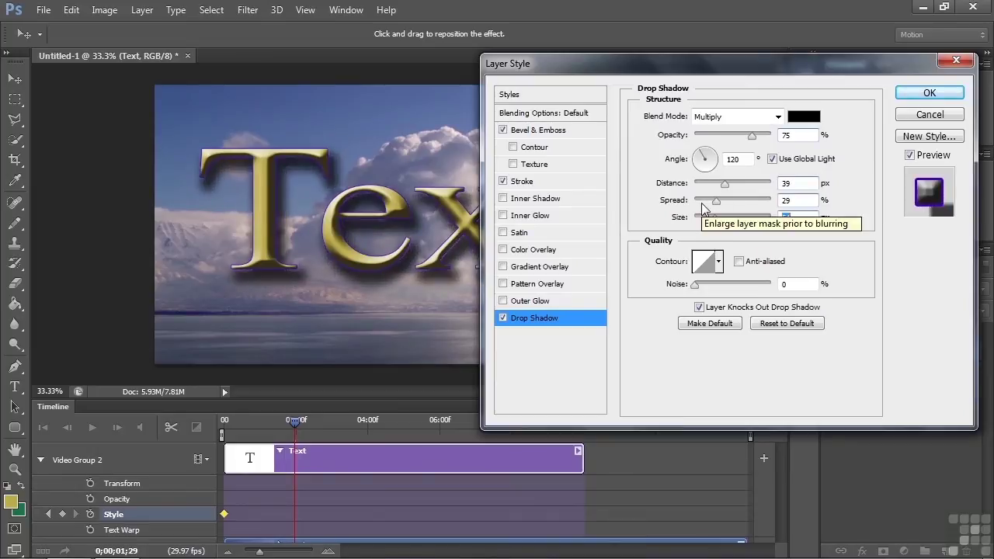
- Keyframe the new style, preview playback from the start, and add a third Style keyframe at 0;00;03;19
click(930, 93)
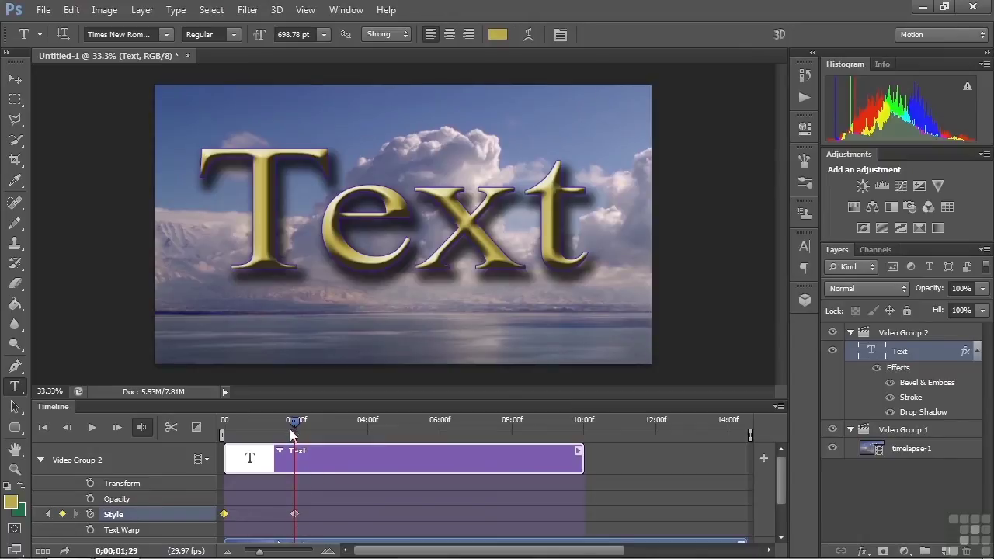
drag(289, 428, 223, 429)
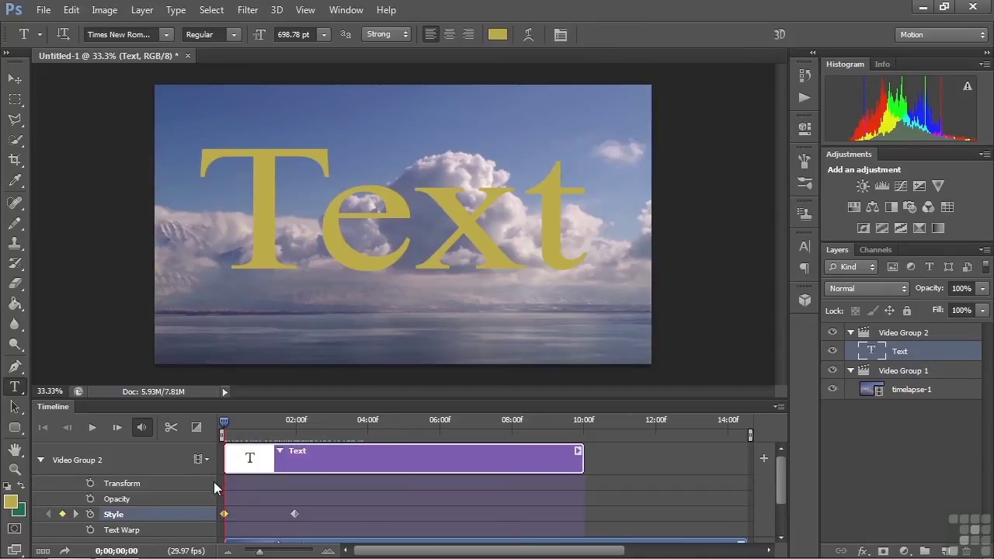
key(space)
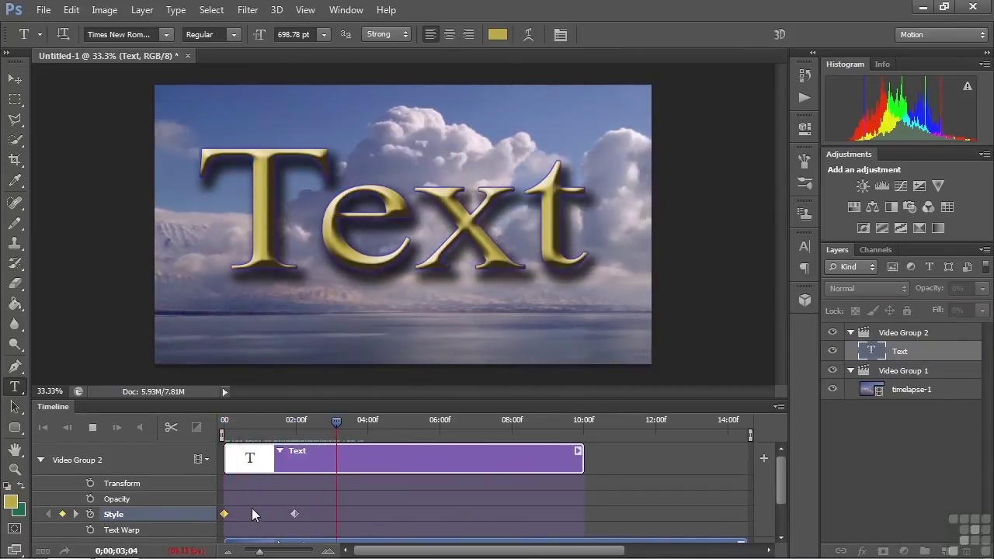
key(space)
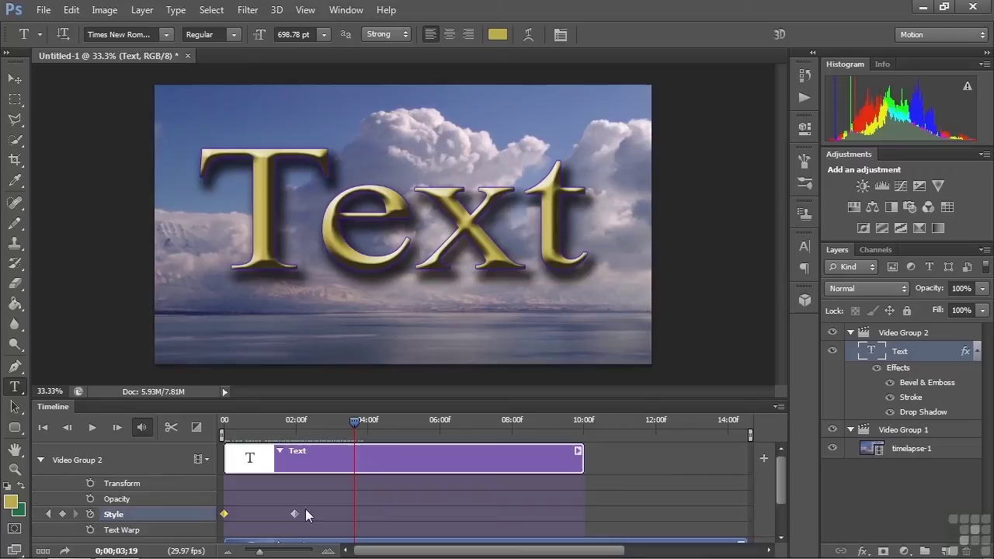
click(62, 514)
drag(354, 421, 433, 434)
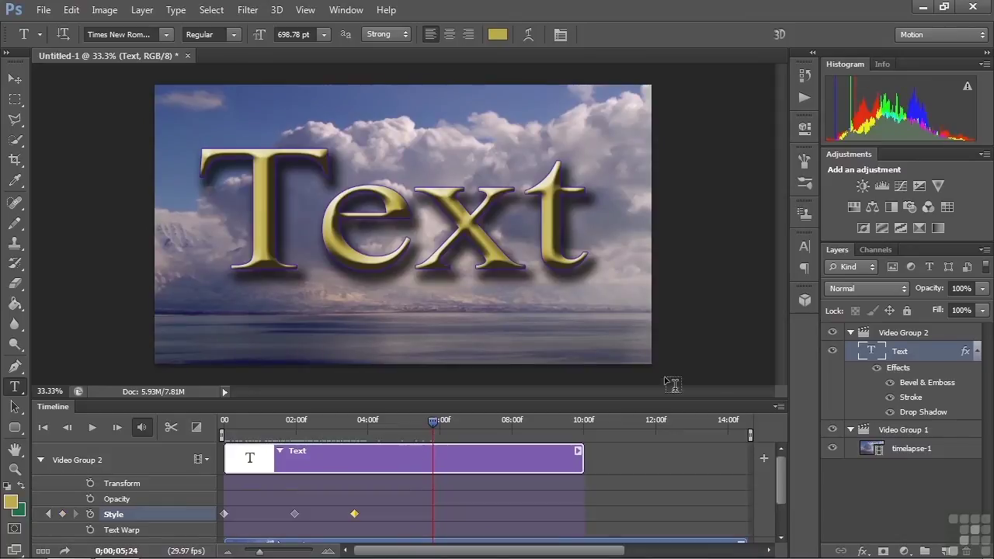
- Enlarge the bevel size to 68 px and rotate its lighting angle
double_click(952, 355)
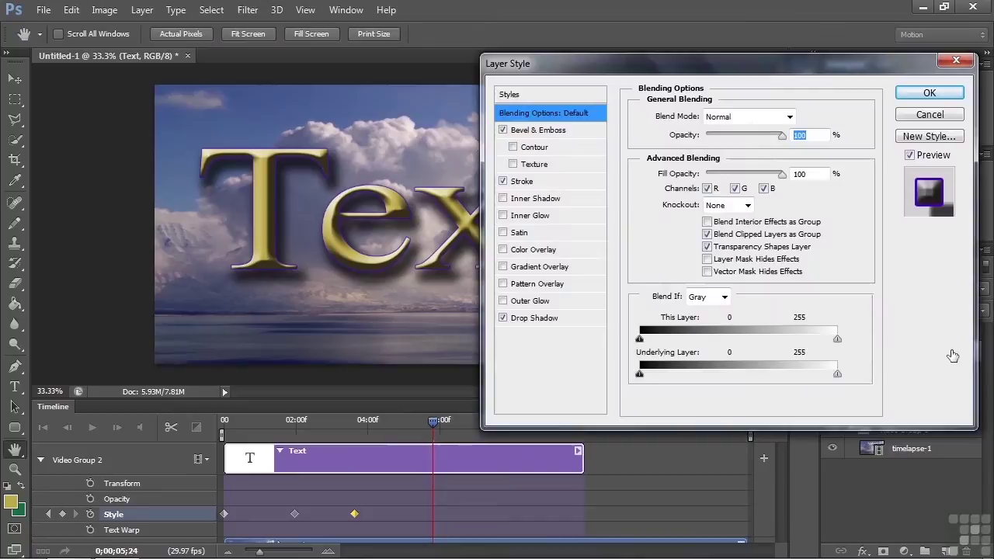
click(548, 132)
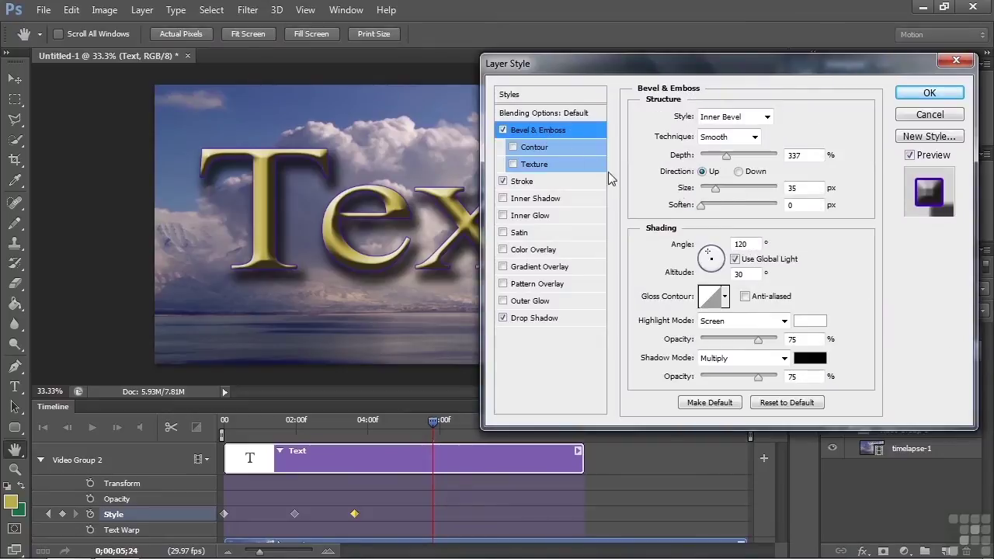
drag(718, 195, 727, 197)
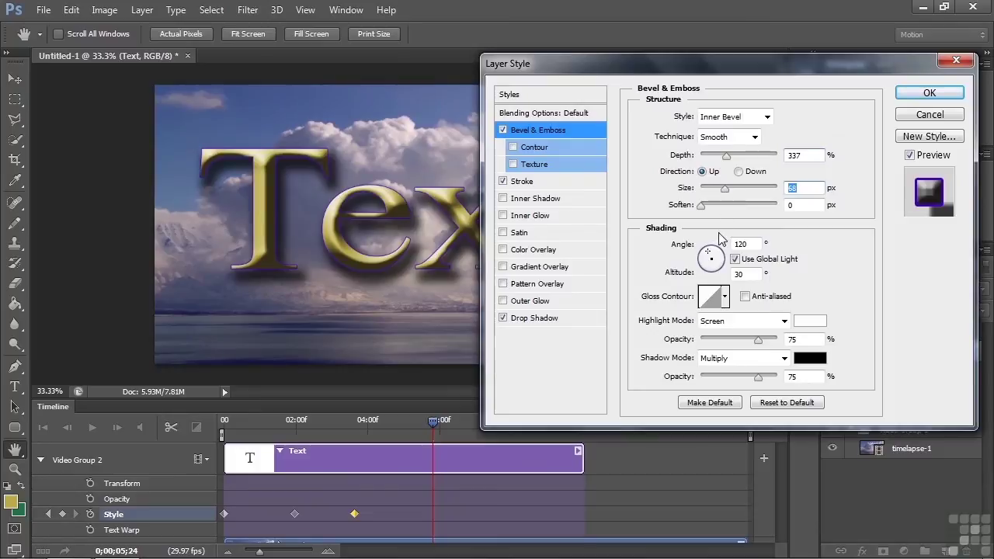
drag(713, 257, 716, 264)
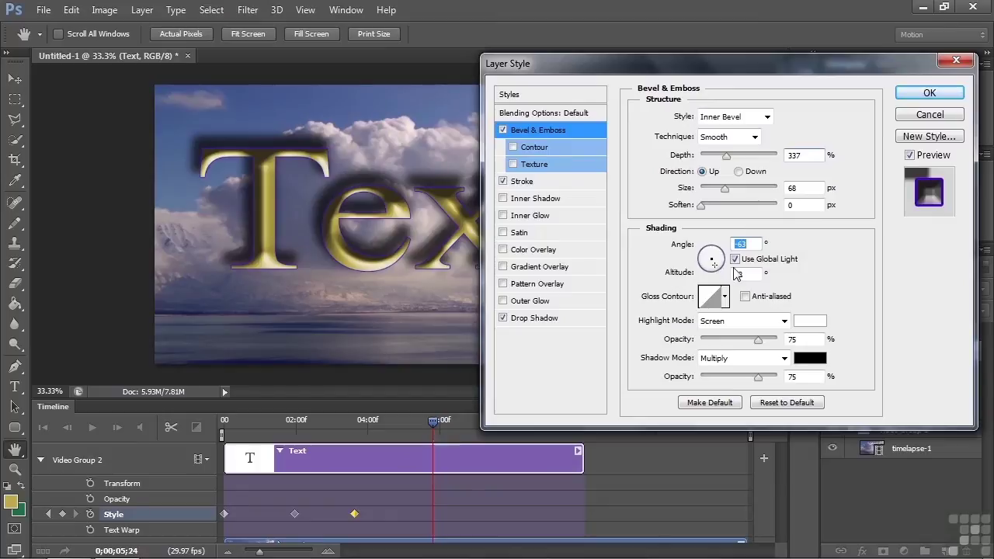
- Change the stroke to a thicker dark green outline
click(524, 185)
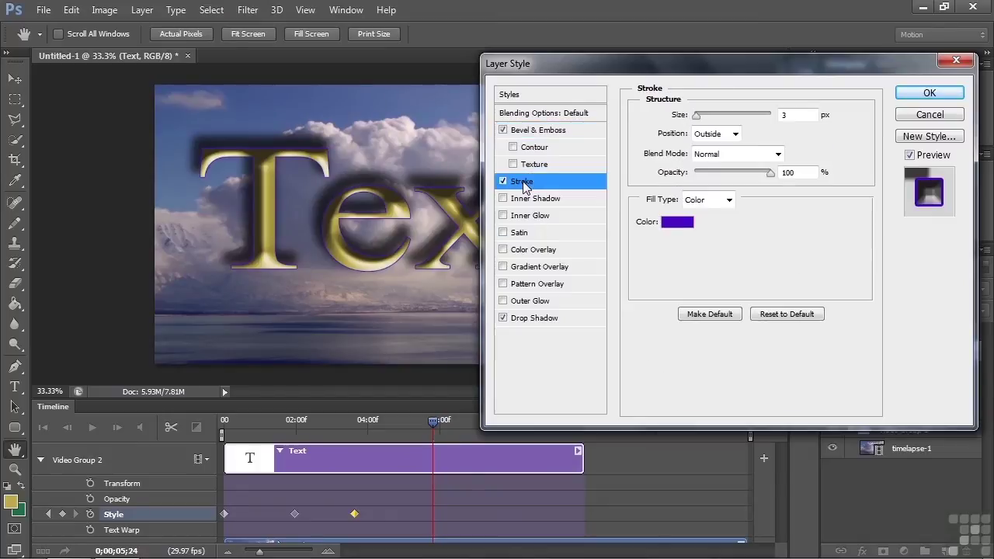
click(679, 224)
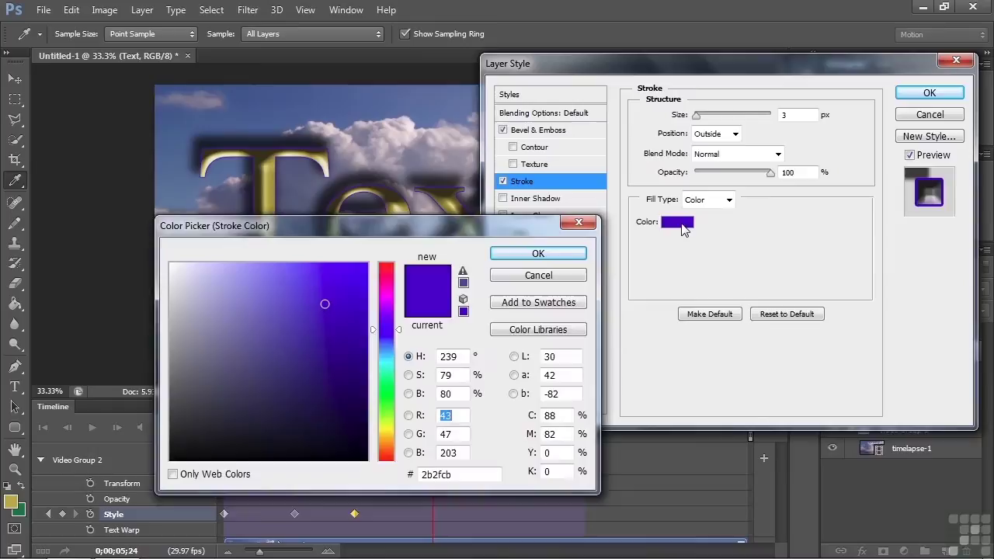
click(395, 398)
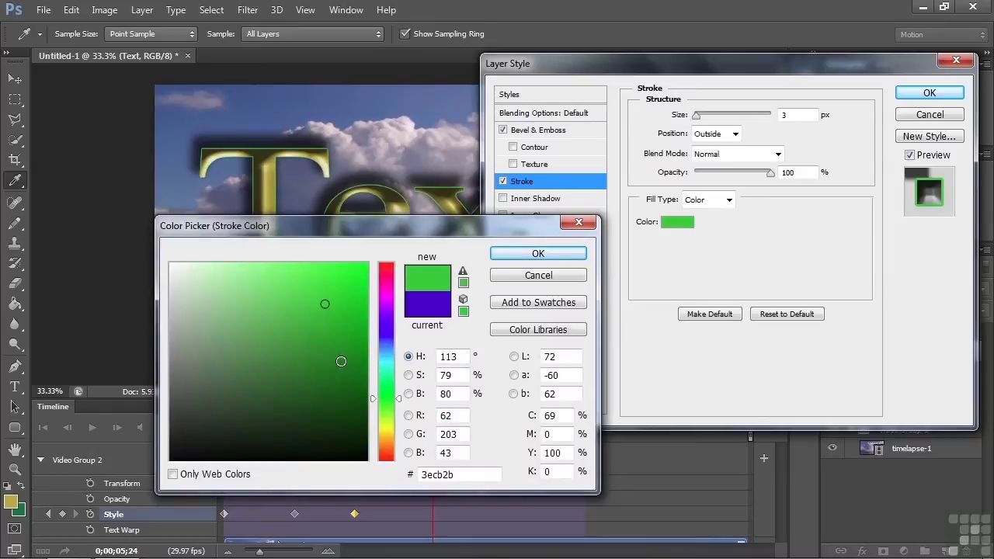
click(334, 353)
click(538, 254)
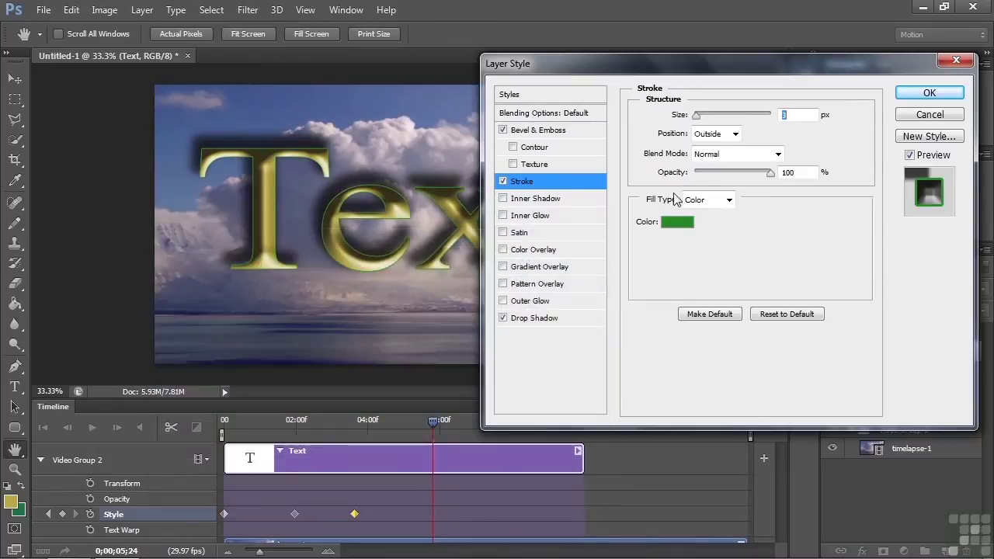
drag(693, 119, 705, 126)
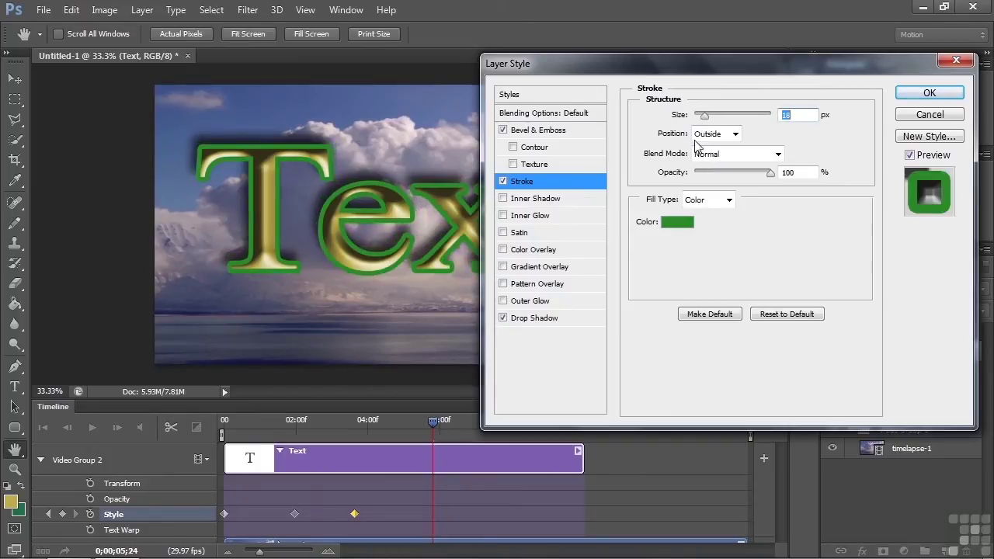
- Make the drop shadow red and add a blue bubble Pattern Overlay, keyframed at 0;00;05;24
click(534, 319)
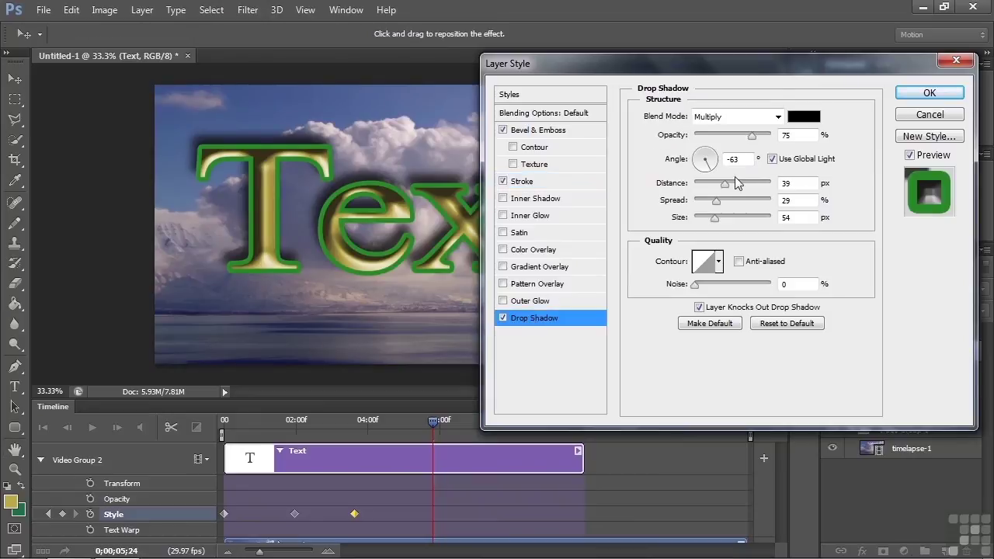
click(804, 116)
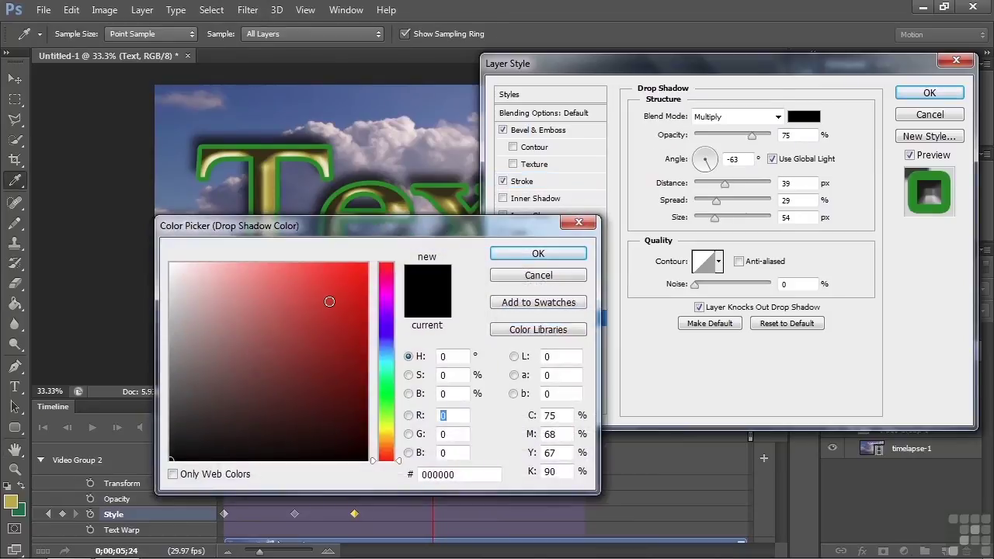
click(332, 294)
click(542, 255)
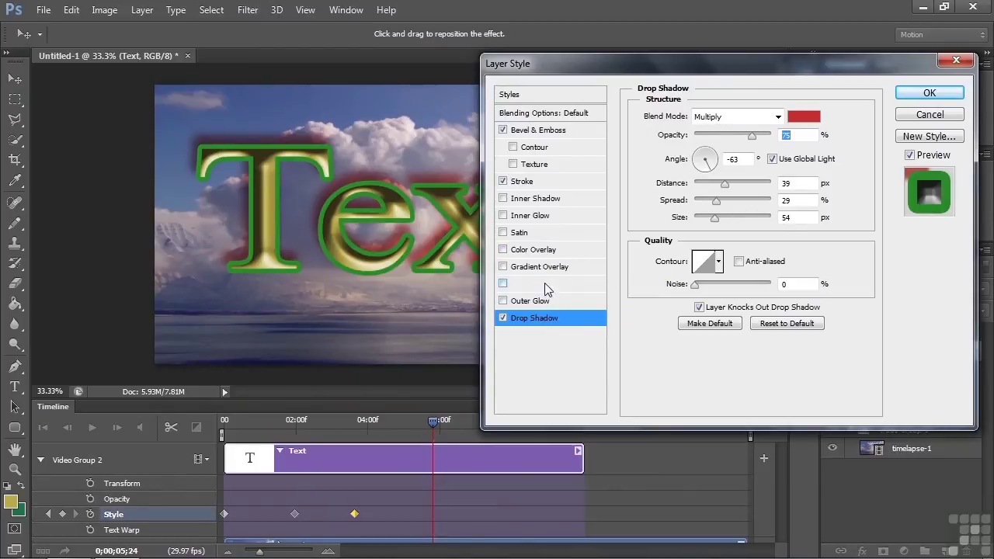
click(535, 285)
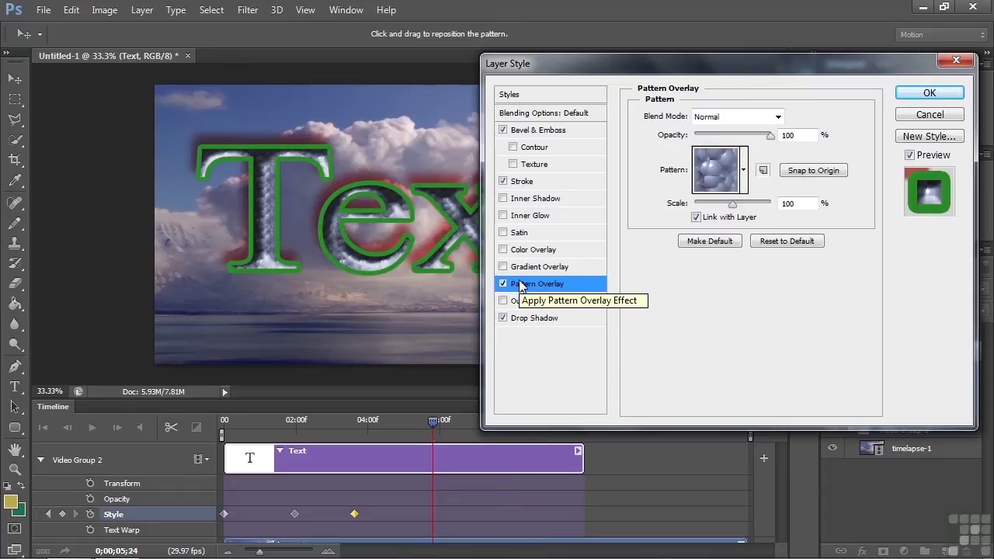
click(929, 93)
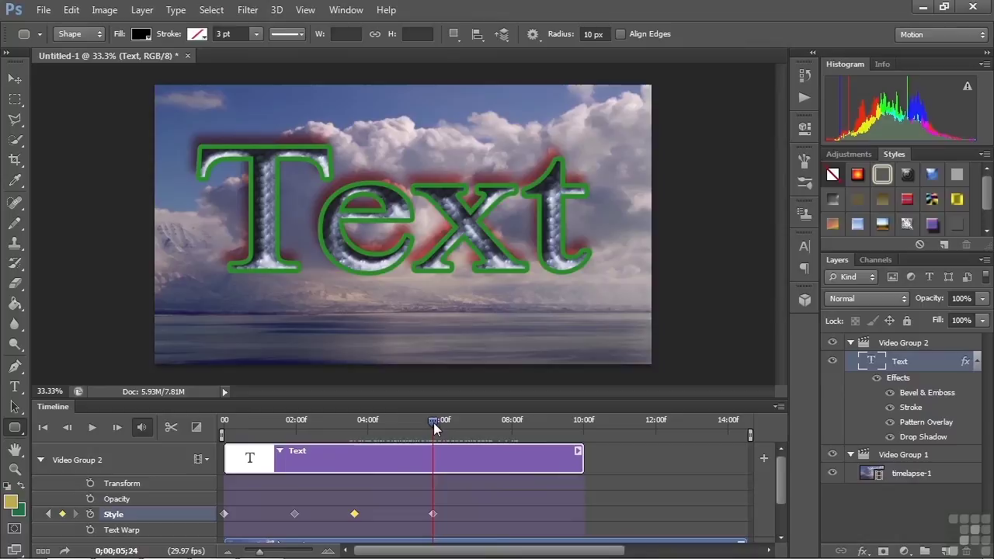
- Play the style animation from 3;15 and stop around 7;13, with the Type tool selected
click(347, 424)
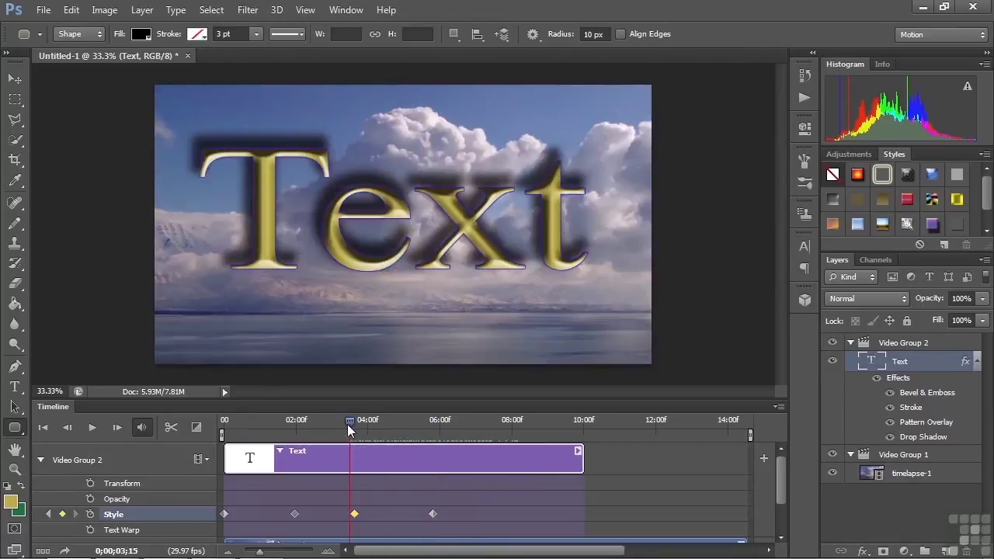
key(space)
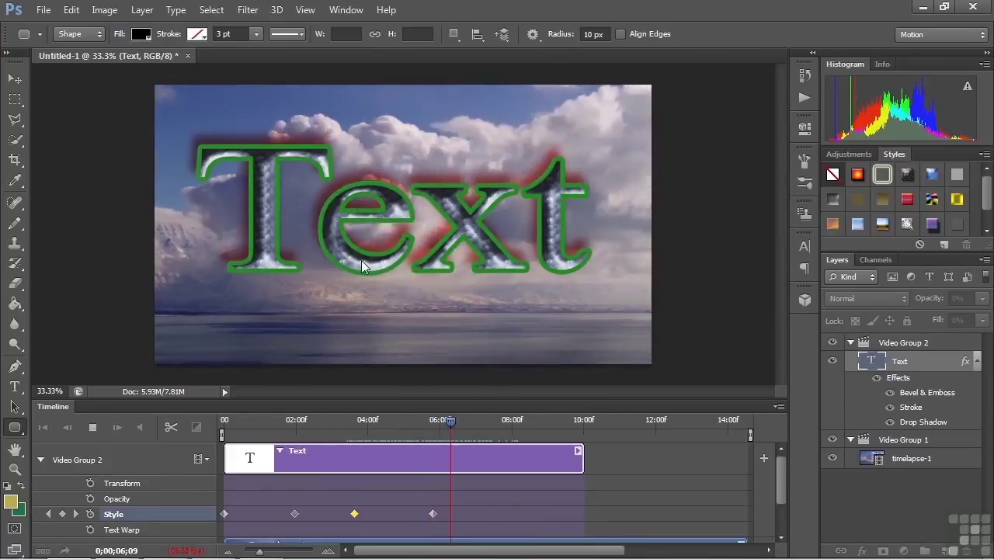
click(492, 422)
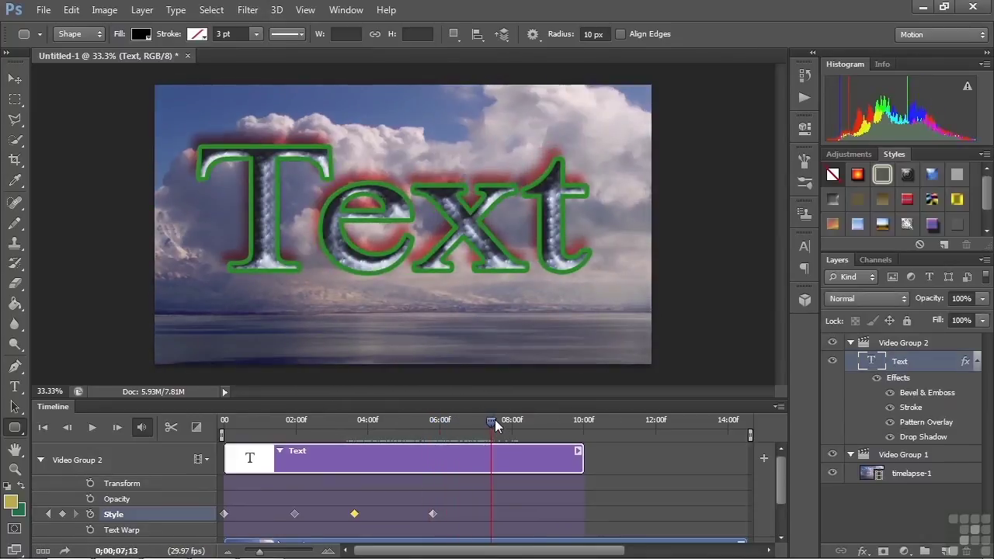
key(t)
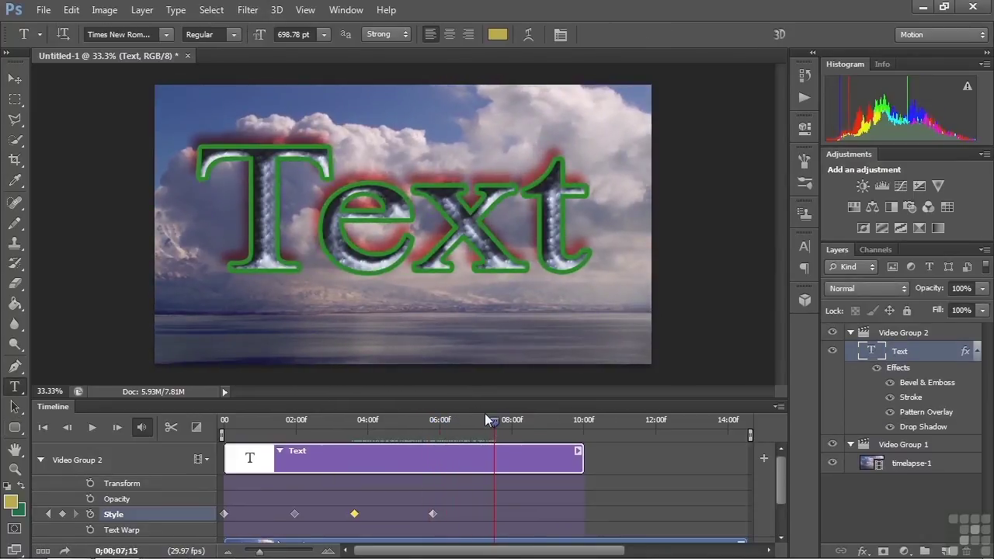
- Switch the Pattern Overlay to the rainbow pattern as a Style keyframe at 0;00;07;15, then scrub to preview
double_click(959, 357)
click(548, 285)
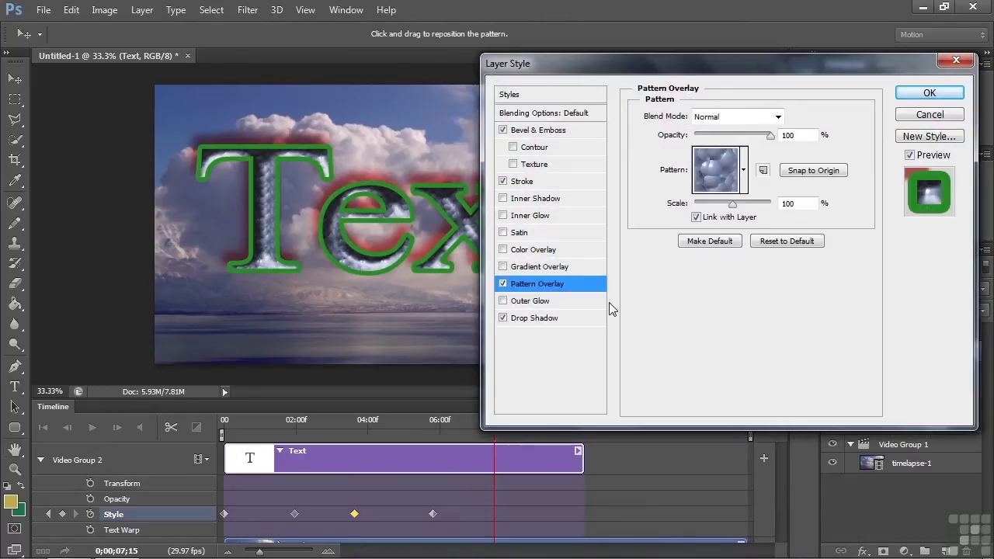
click(745, 169)
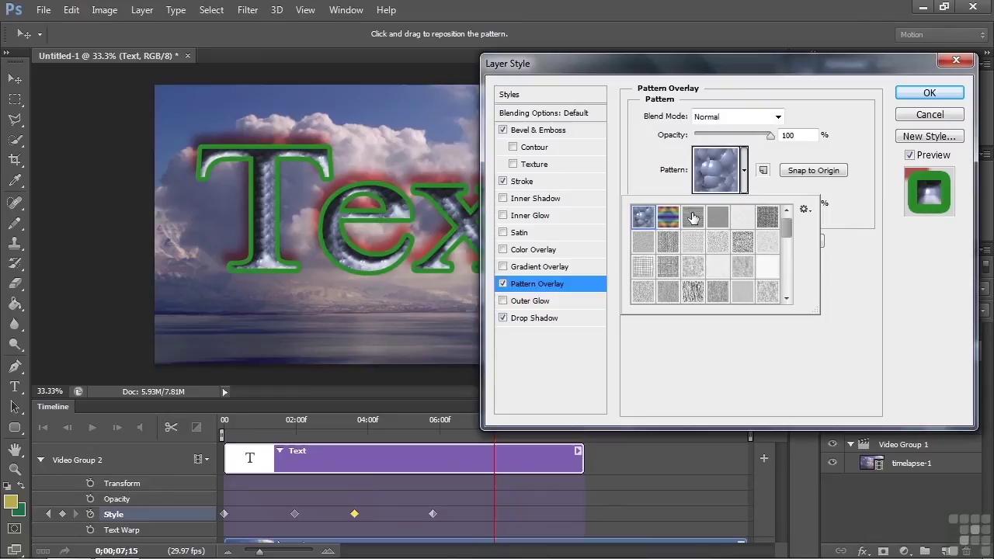
click(668, 217)
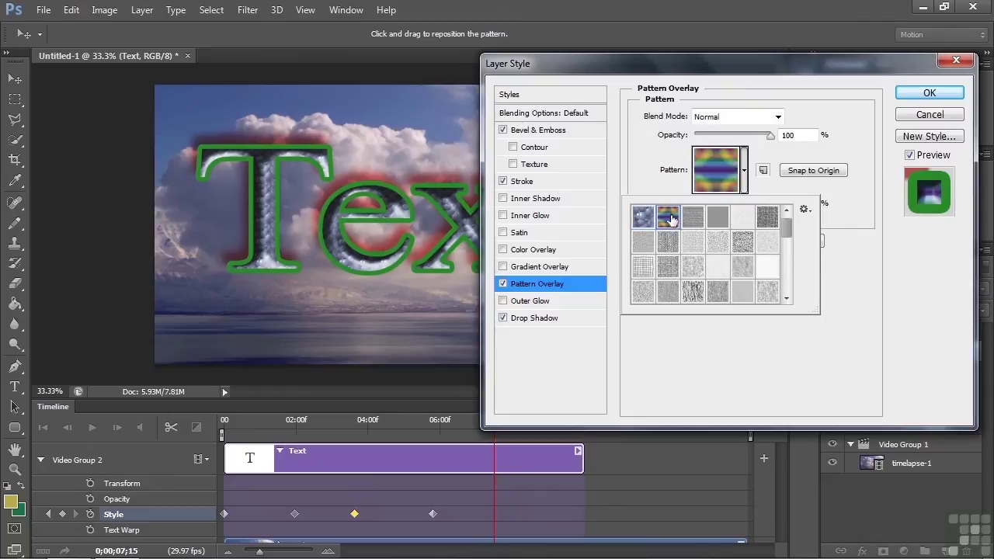
click(929, 94)
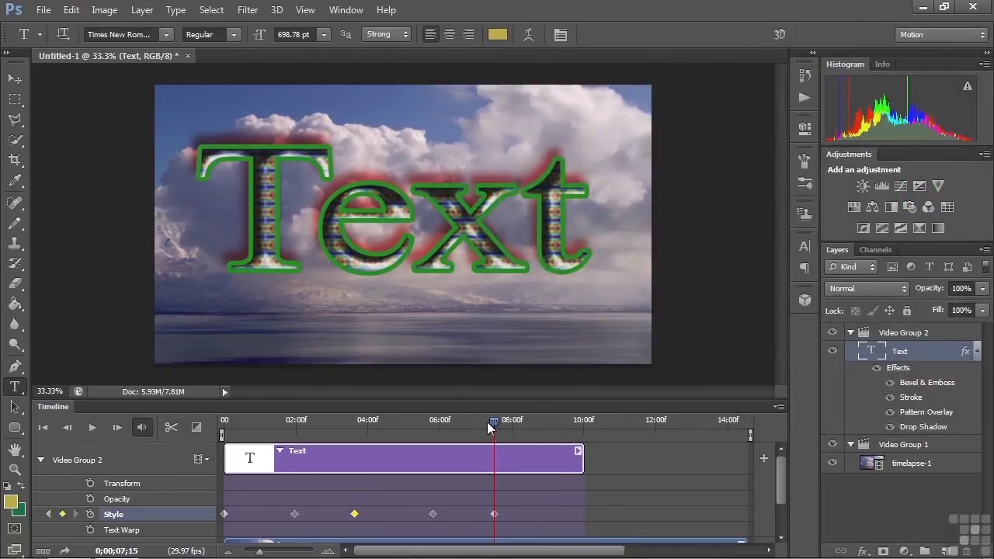
drag(487, 422, 551, 469)
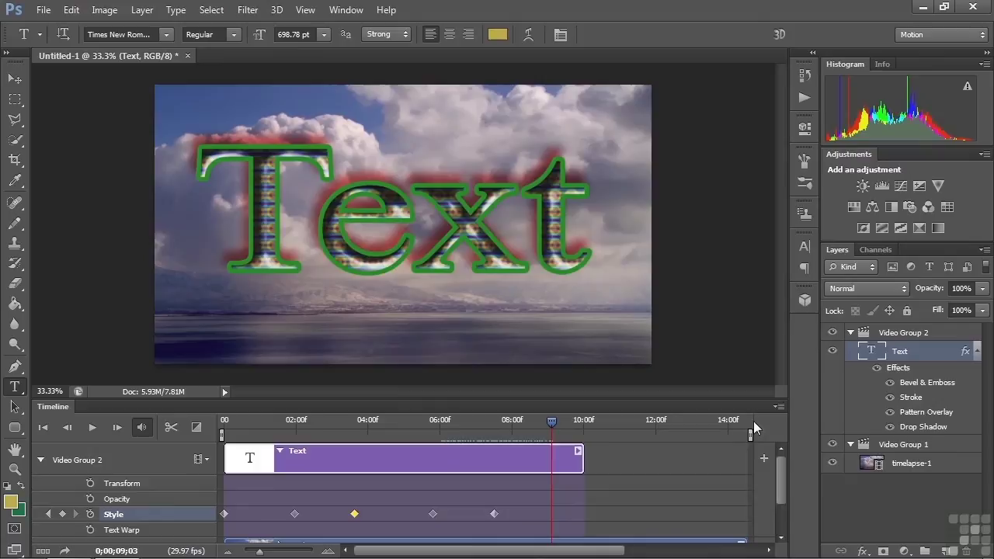
- Turn off the Text layer's Bevel & Emboss, Stroke, Pattern Overlay and Drop Shadow, keyframing the plain style
double_click(953, 355)
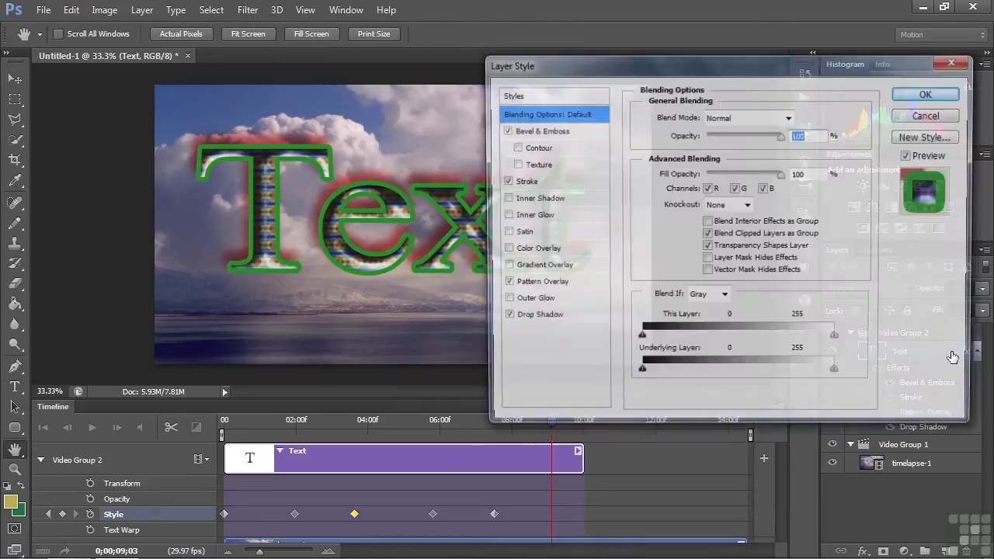
click(502, 130)
click(503, 181)
click(503, 283)
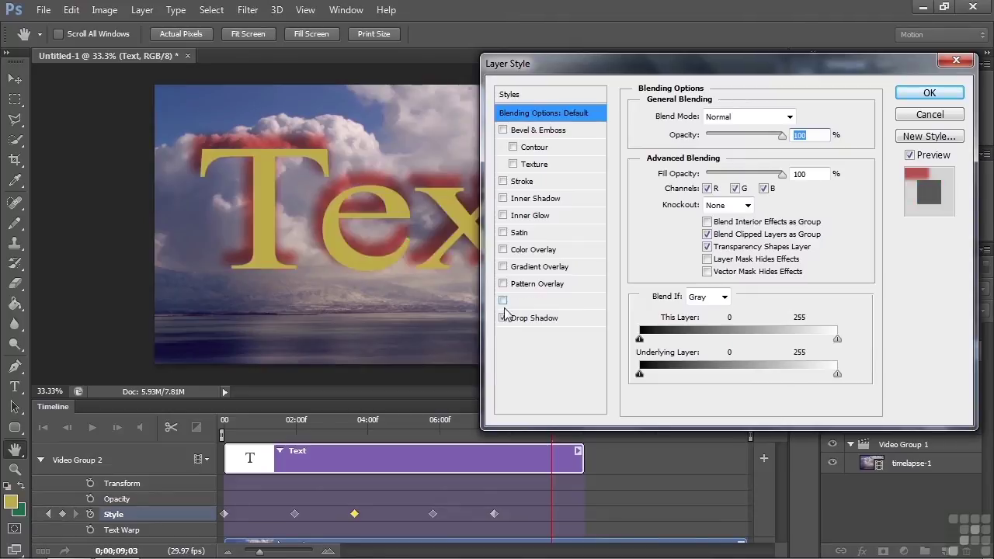
click(503, 317)
click(929, 93)
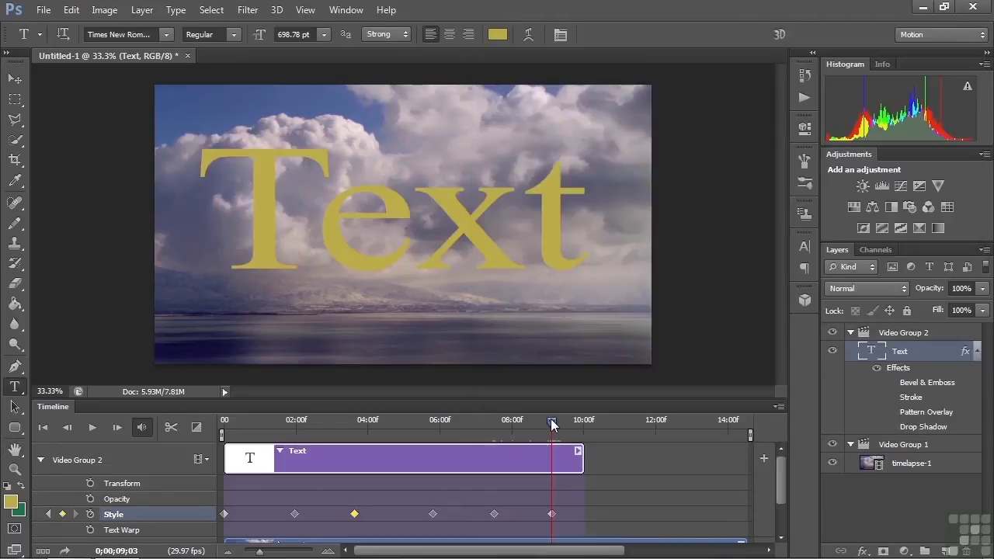
- Scrub back to 7;08 and play the style fade, stopping at 9;20
drag(551, 426, 482, 425)
key(space)
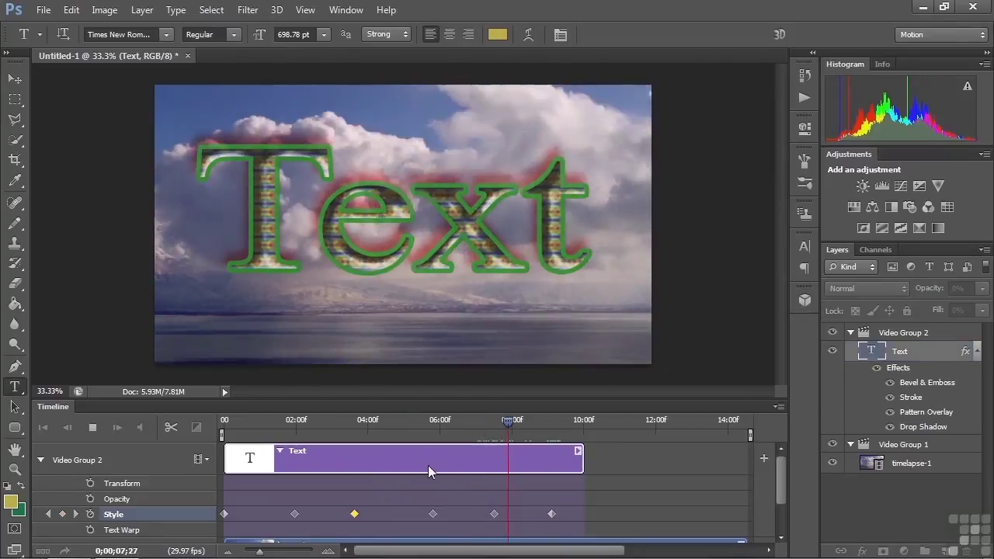
key(space)
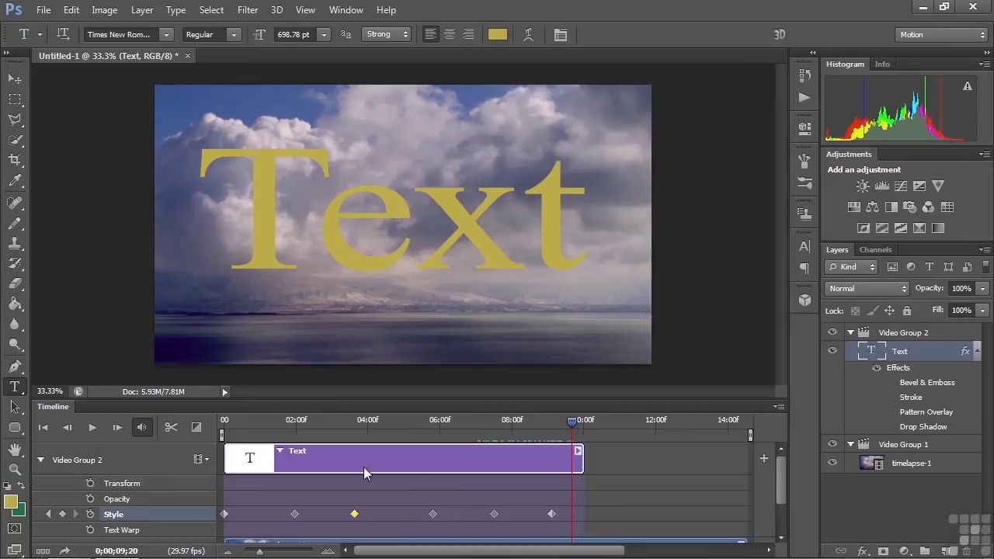
- Draw a rounded rectangle enclosing the Text title and move the Text layer above Video Group 2
click(14, 427)
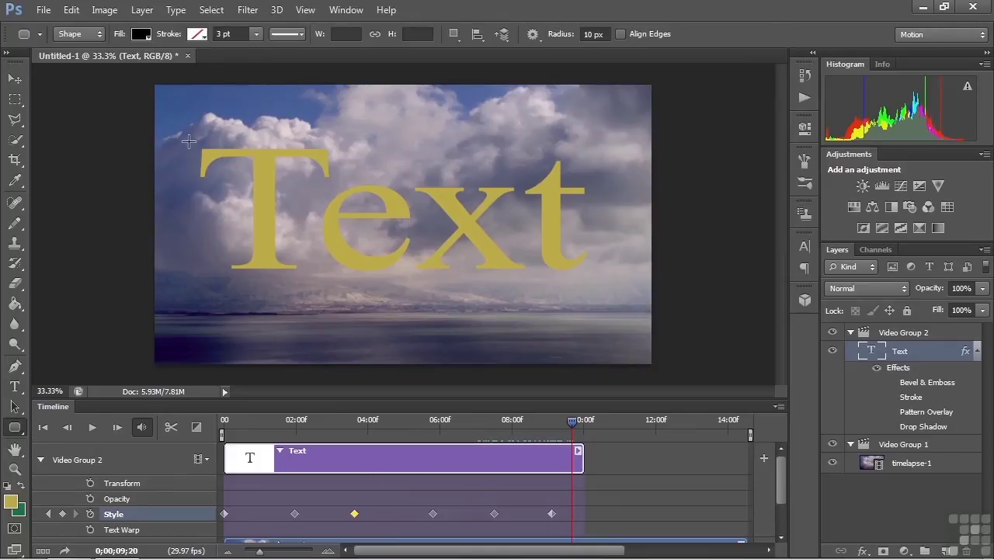
drag(189, 141, 600, 291)
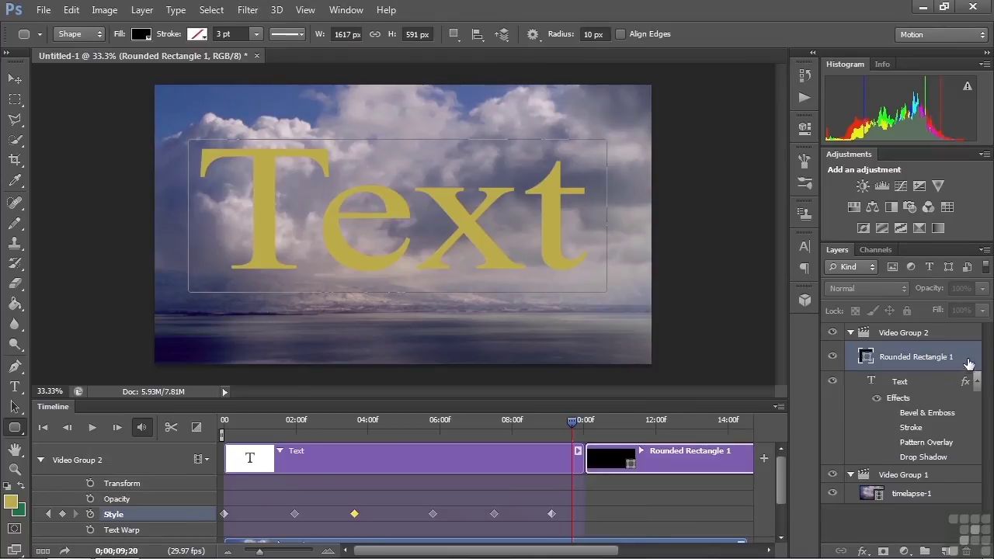
click(900, 381)
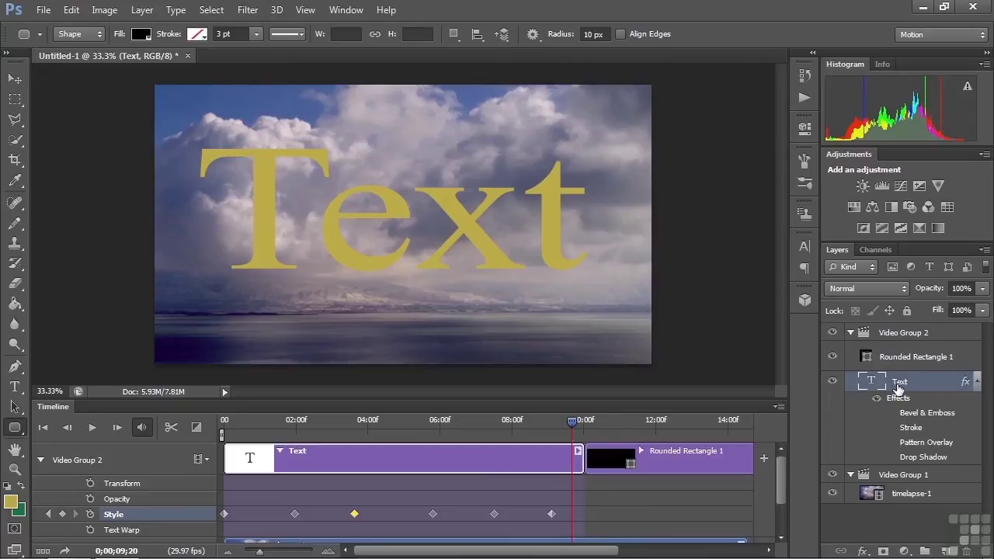
drag(899, 392, 893, 331)
drag(781, 477, 777, 506)
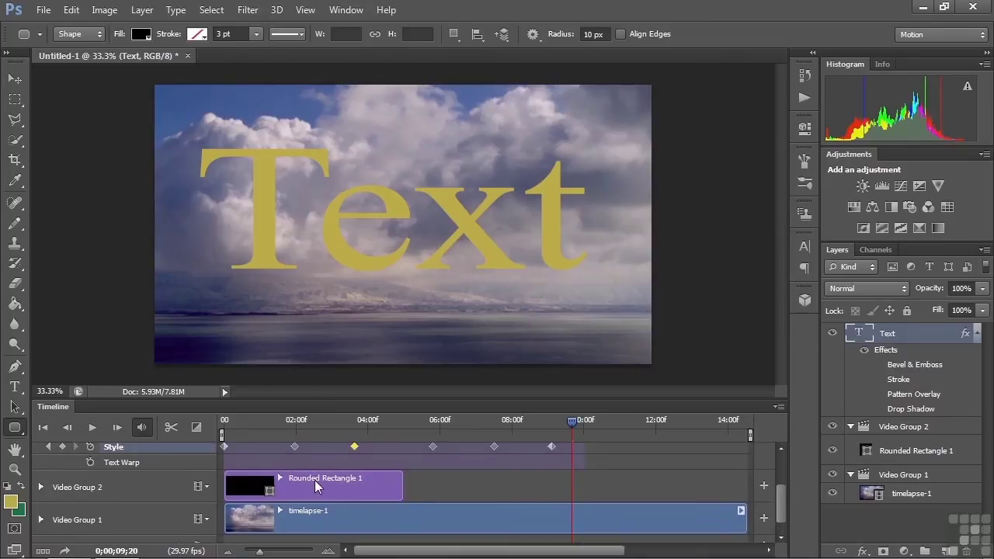
- Extend the Rounded Rectangle 1 clip to 10;01 and expand Video Group 2's properties in the Timeline
click(317, 422)
drag(402, 486, 577, 490)
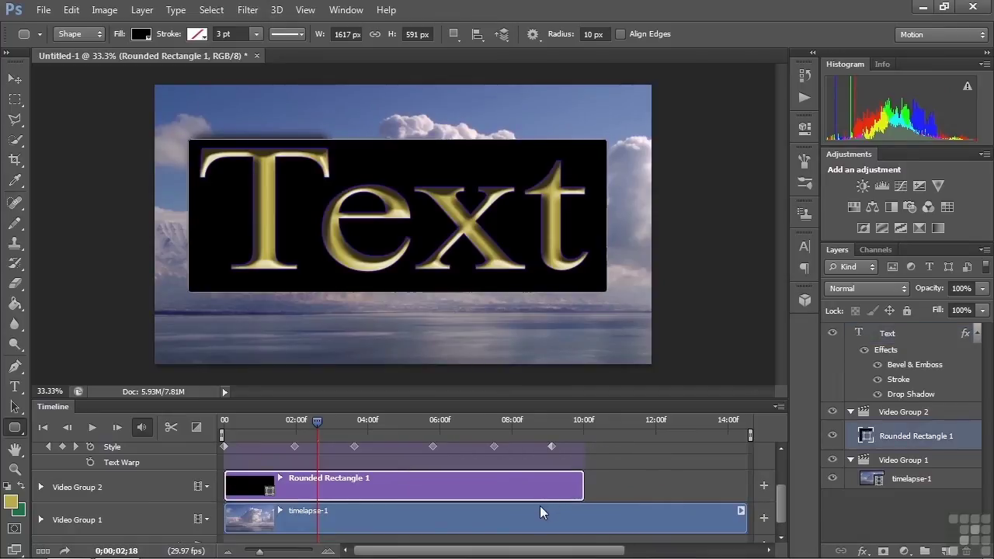
click(42, 488)
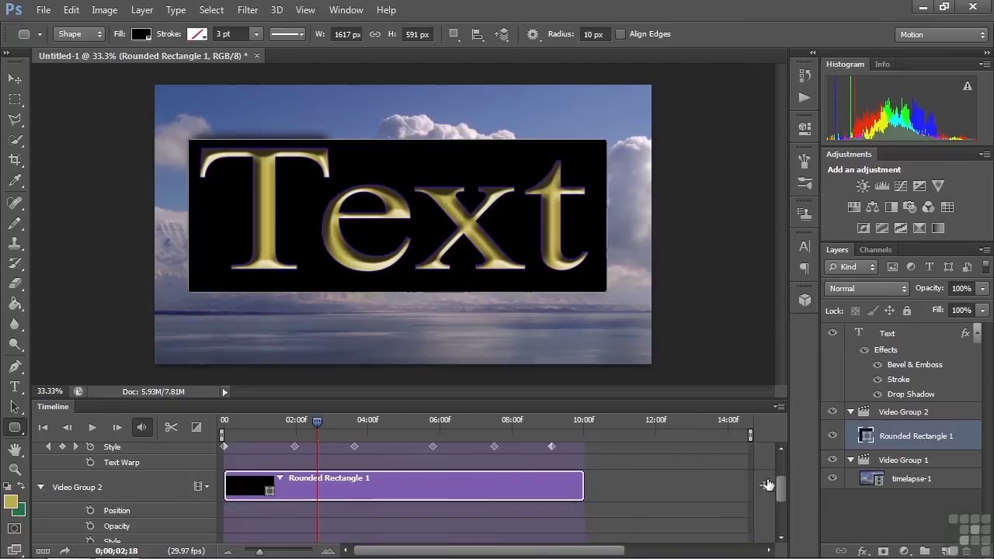
drag(782, 488, 782, 507)
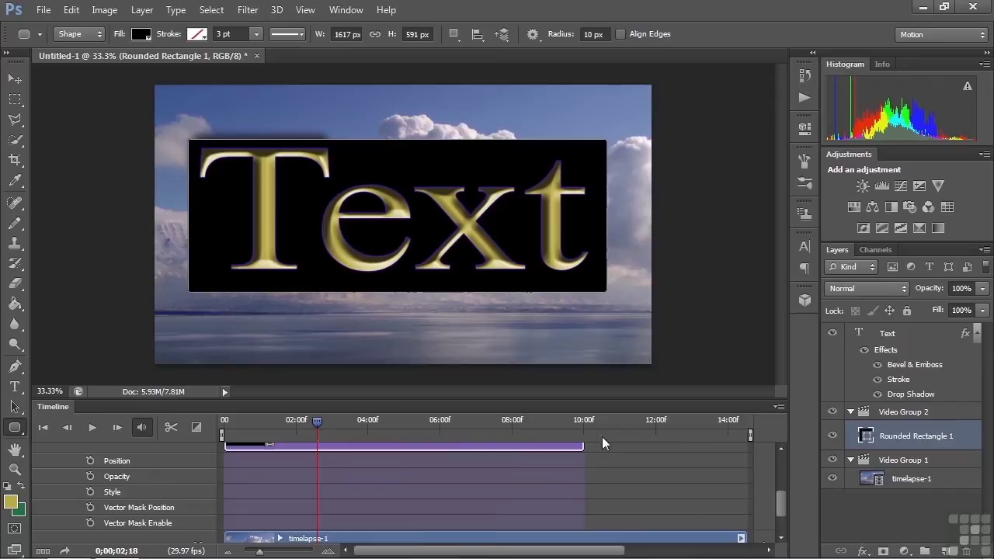
- Convert the rectangle to a smart object and keyframe it shrunk to a small box at the start
right_click(968, 437)
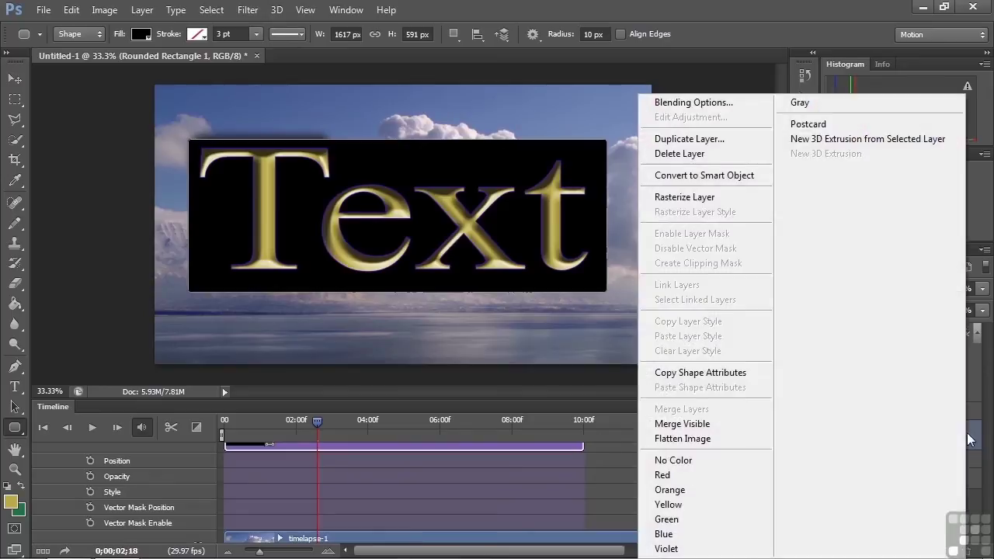
click(728, 176)
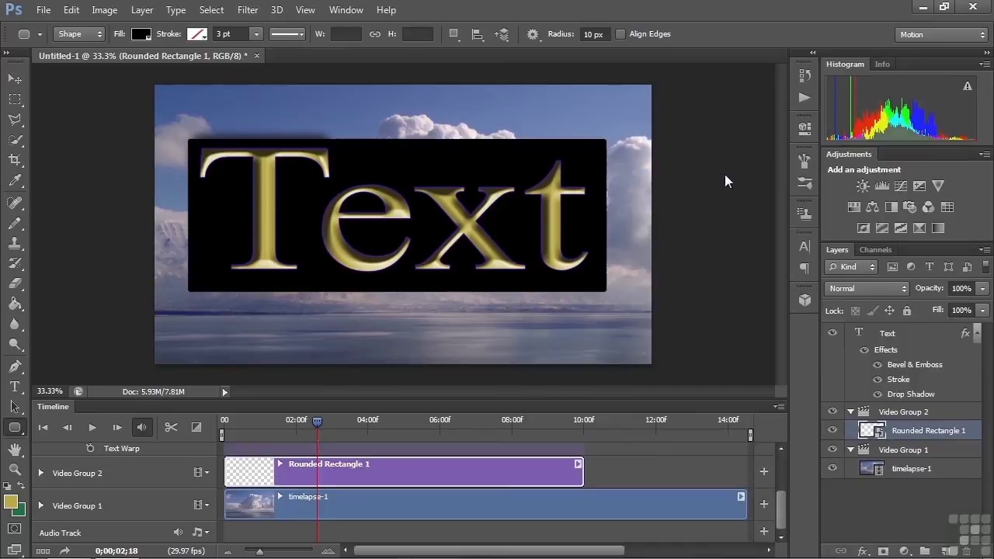
click(40, 473)
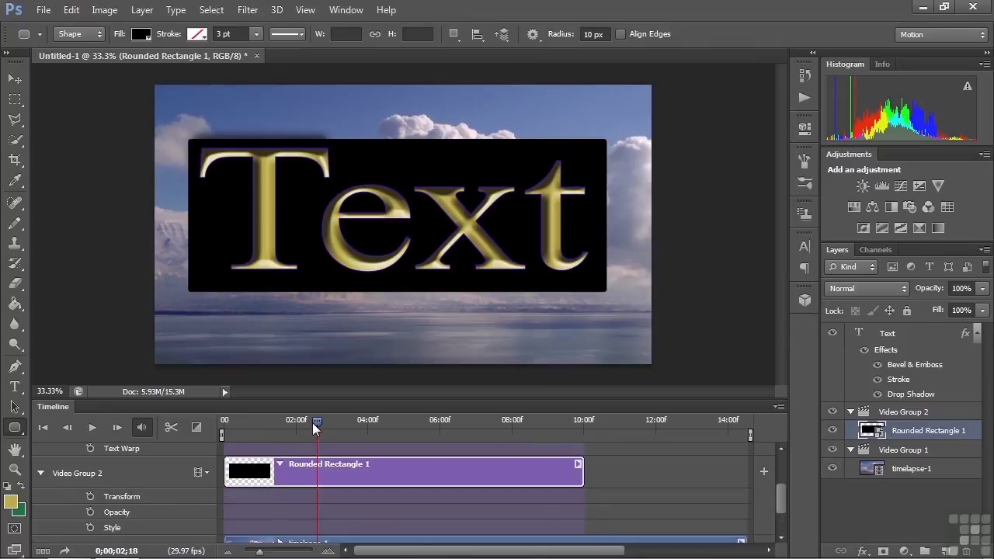
drag(315, 421, 225, 440)
click(90, 497)
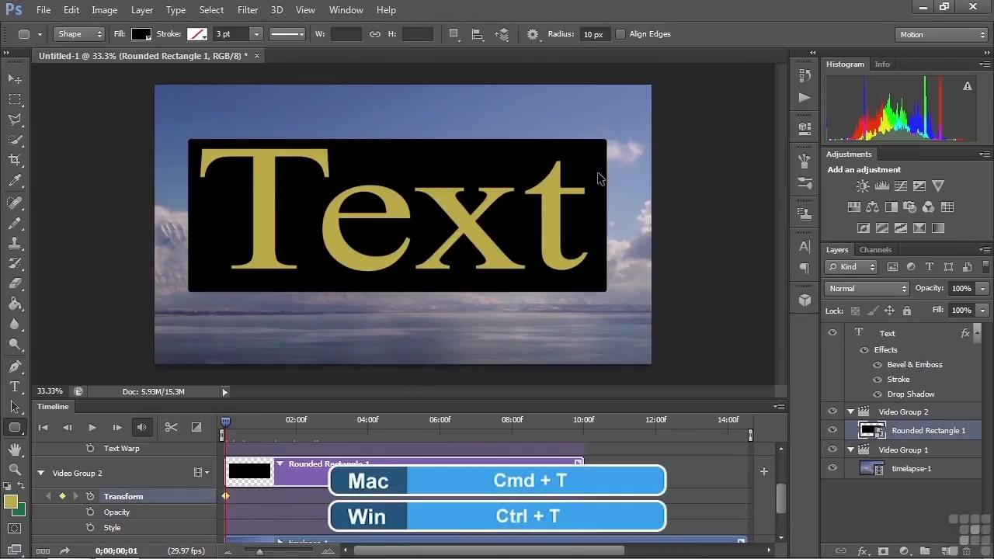
key(ctrl+t)
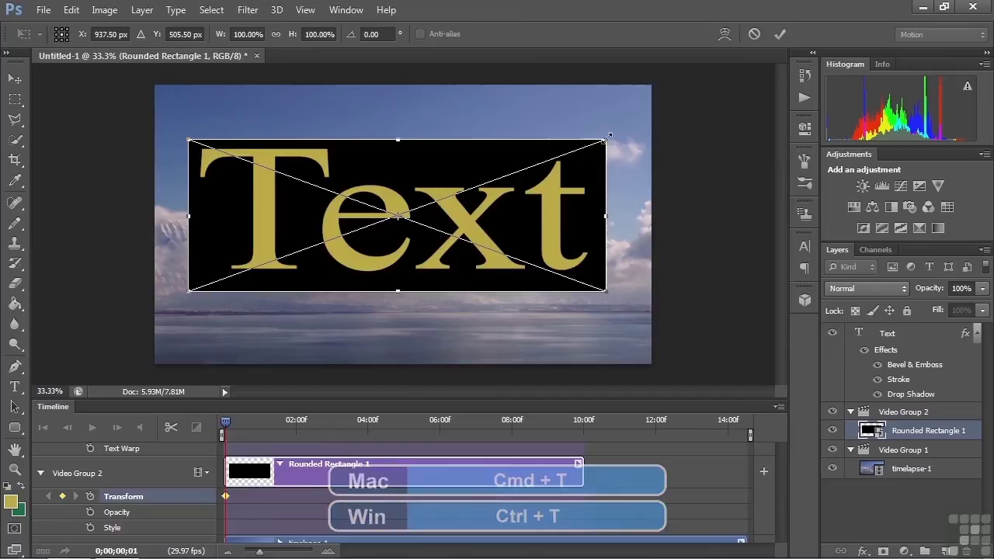
drag(609, 137, 405, 216)
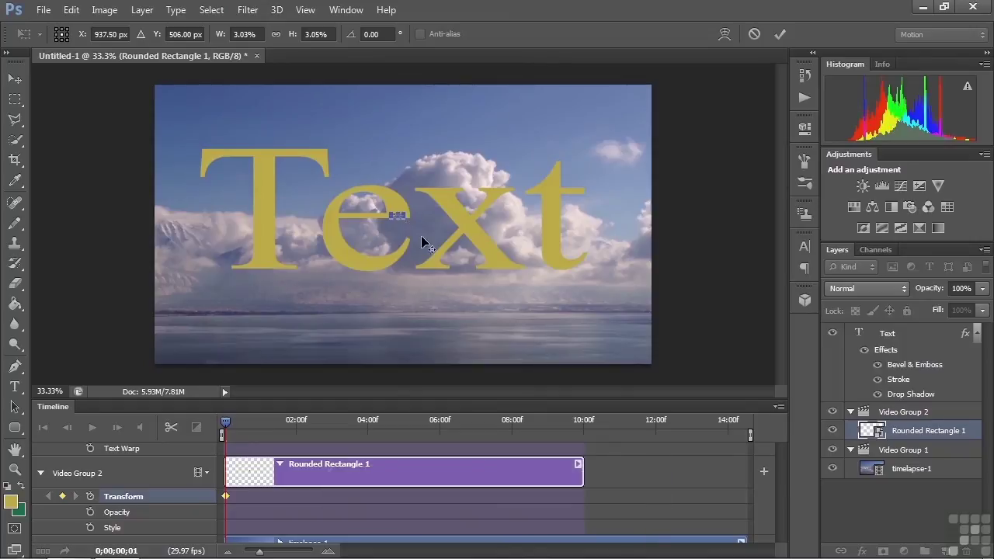
key(Return)
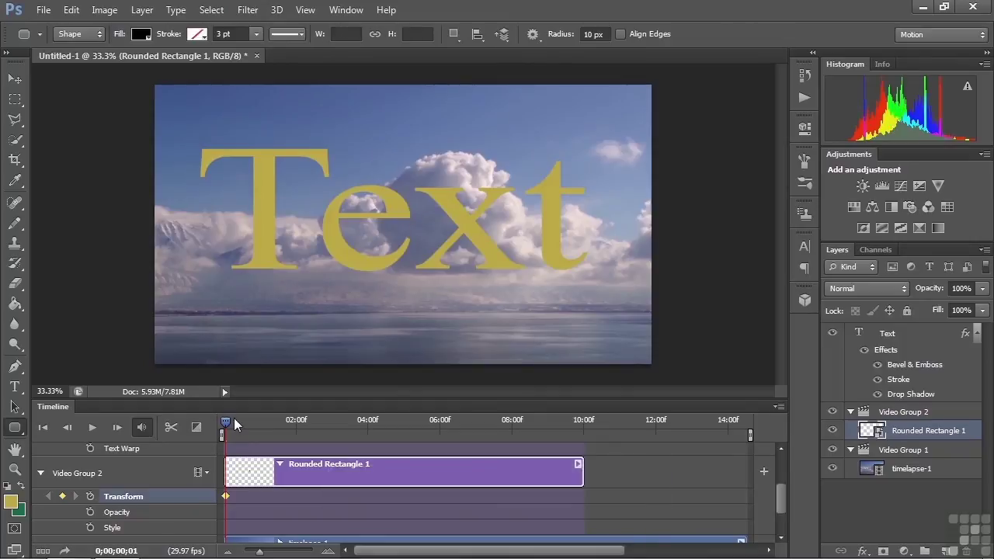
- About one second in, enlarge the rectangle to cover the Text title as a second Transform keyframe
drag(230, 420, 264, 428)
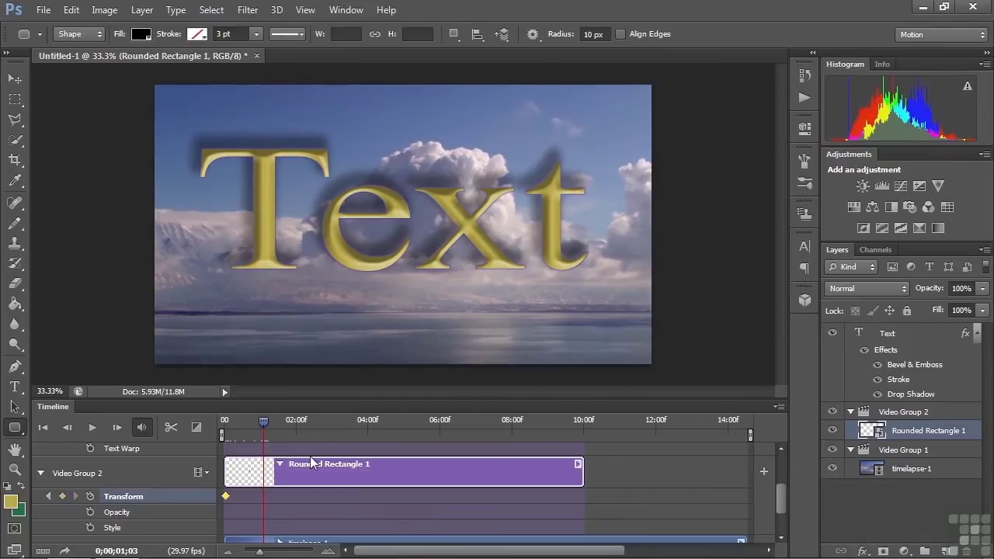
key(ctrl+t)
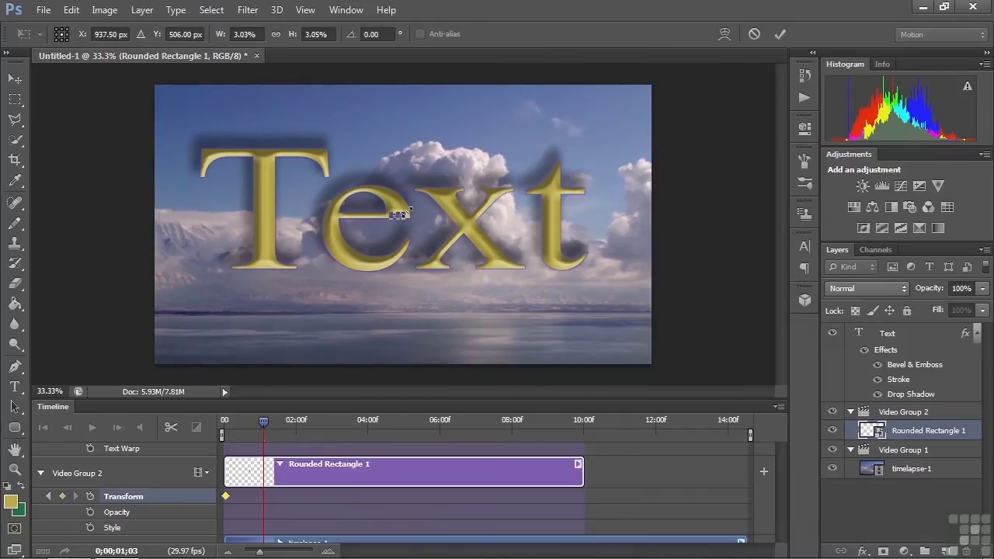
drag(410, 209, 639, 180)
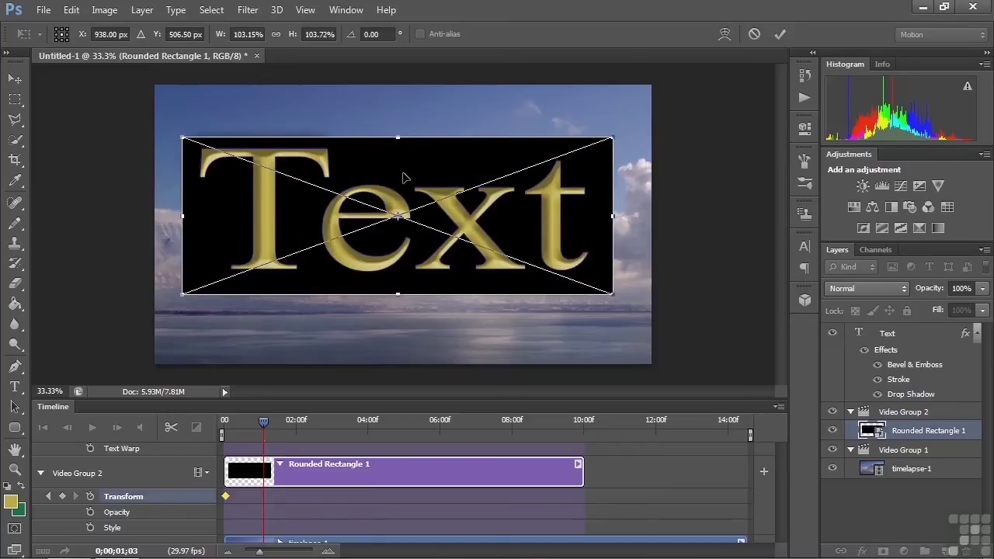
drag(402, 178, 404, 175)
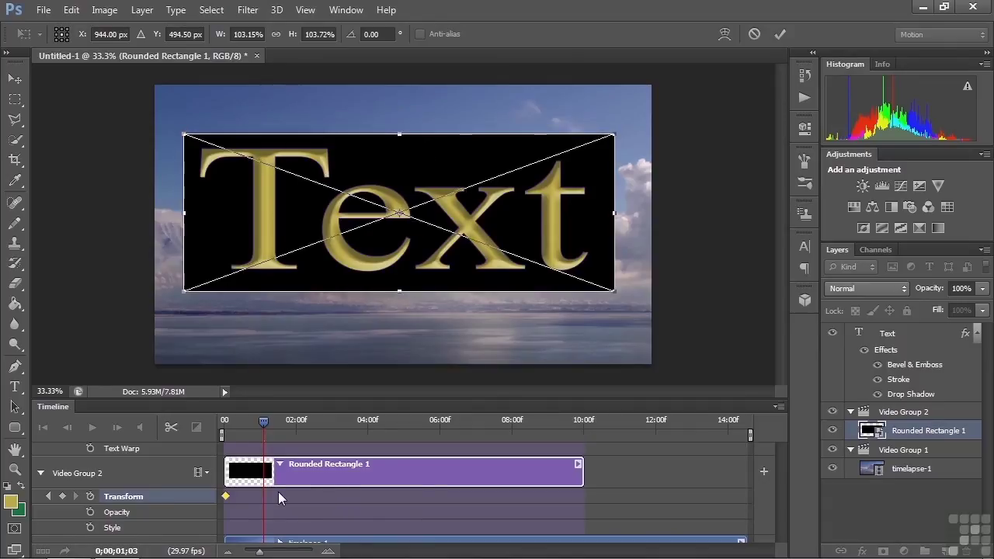
key(Return)
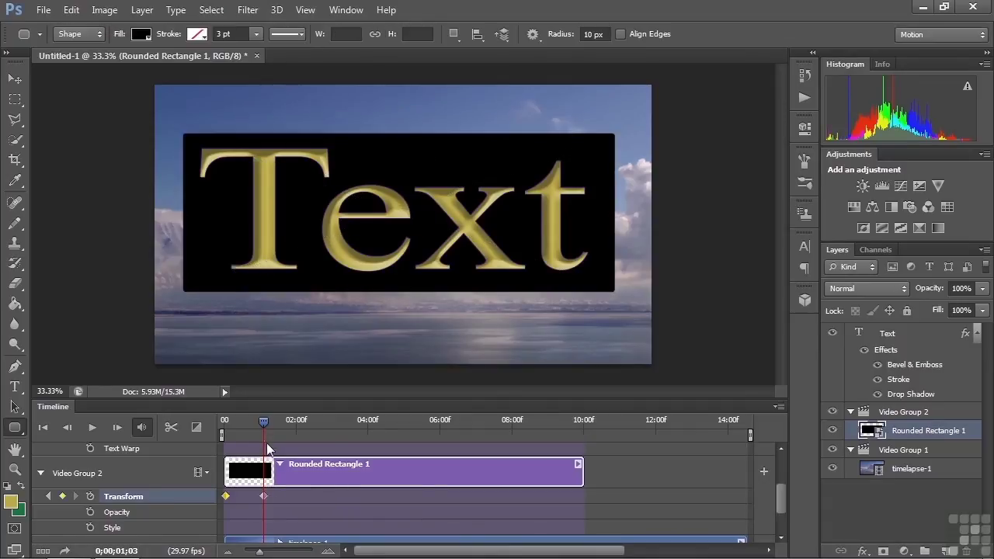
mouse_move(266, 421)
mouse_down()
mouse_move(226, 428)
mouse_move(262, 436)
mouse_up()
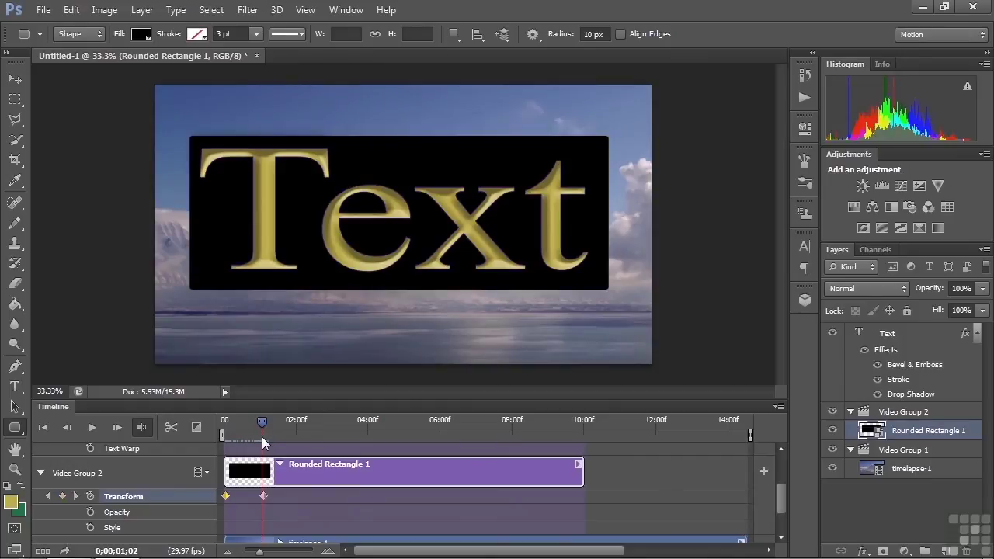
- Add a Style keyframe for Rounded Rectangle 1, move it to 0;00, and put the playhead there
click(90, 528)
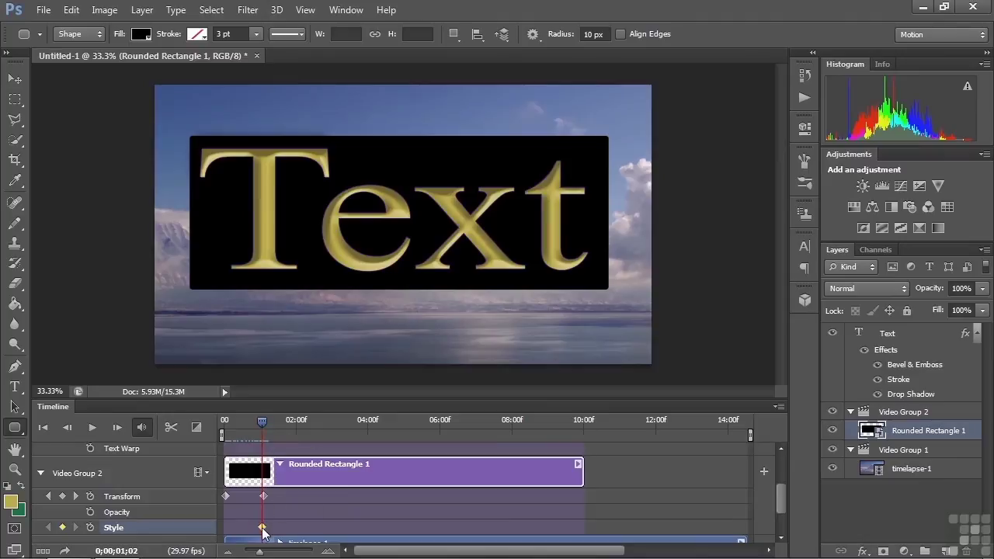
drag(263, 529, 223, 528)
click(48, 529)
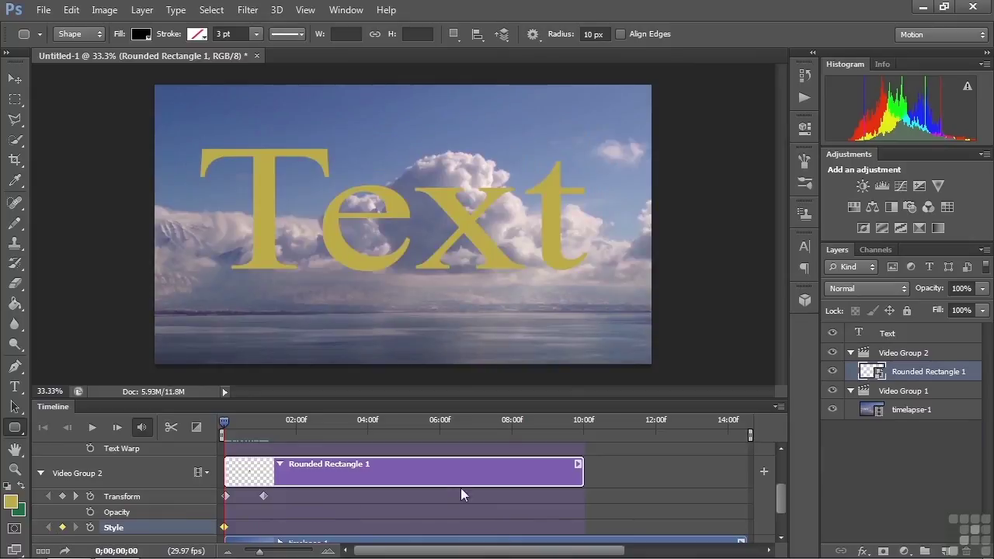
- Enable Bevel & Emboss and Gradient Overlay on the rectangle, setting the gradient's left stop to teal
double_click(979, 372)
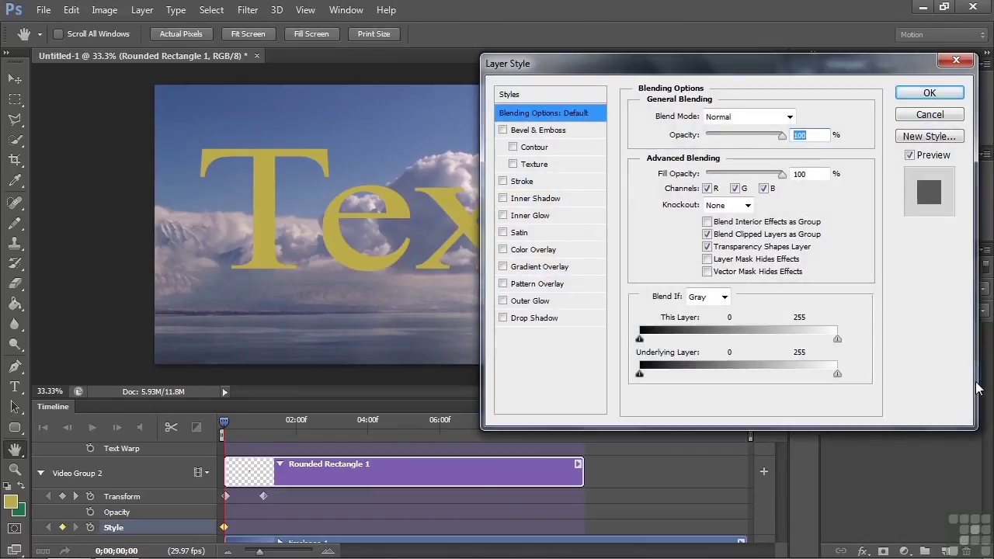
click(541, 131)
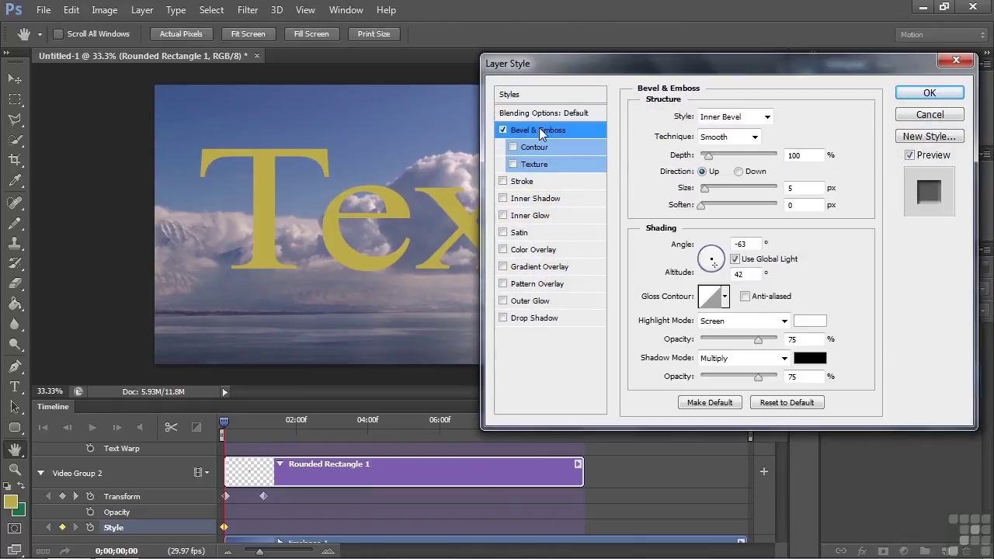
click(552, 266)
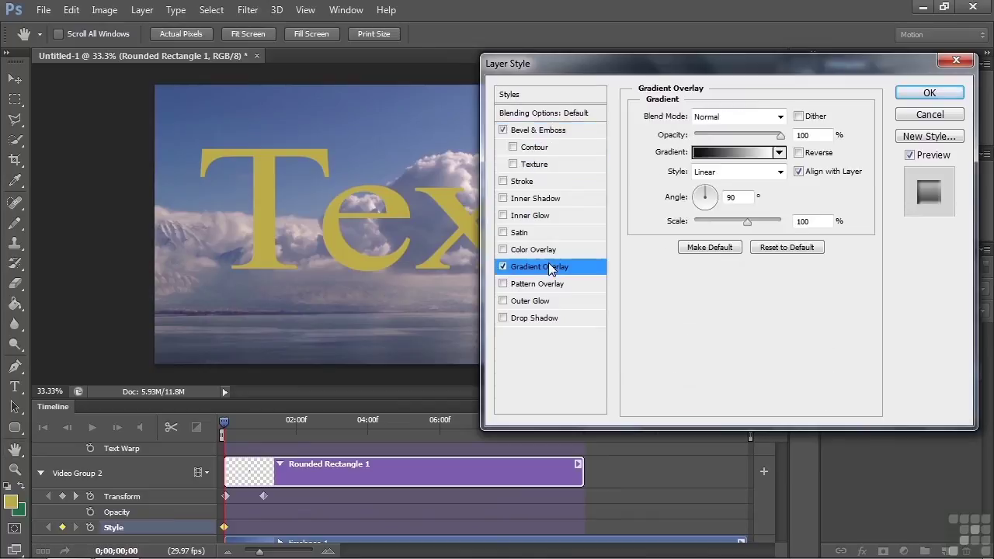
click(711, 152)
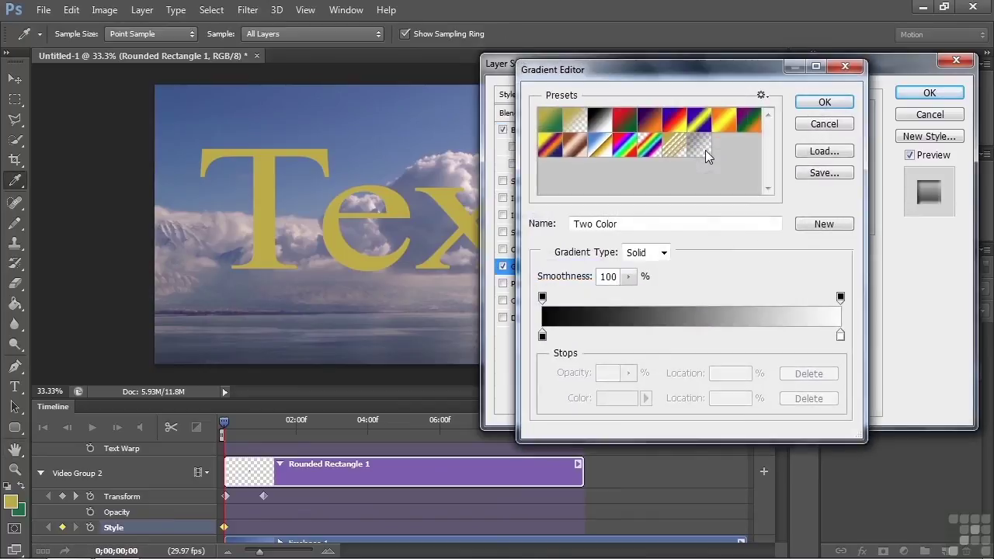
click(543, 336)
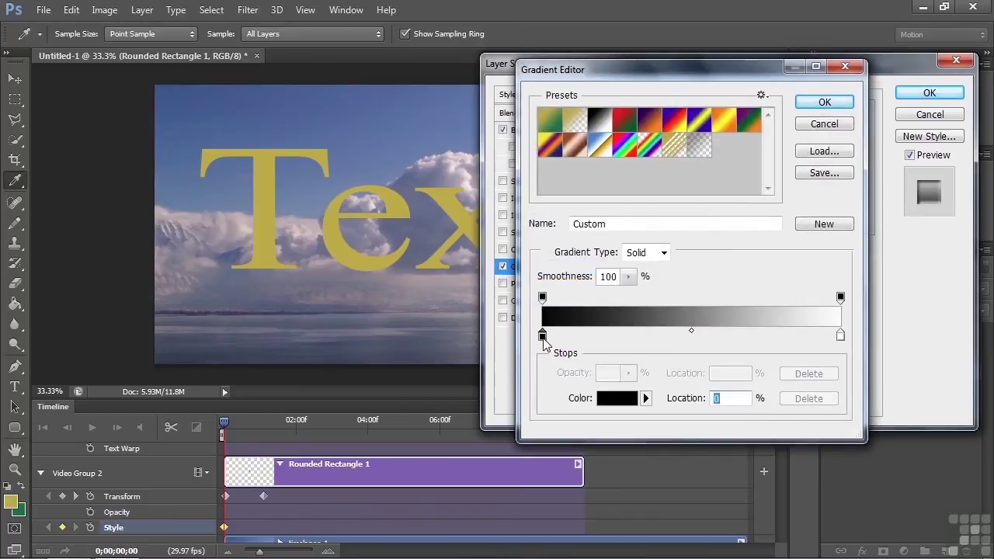
click(608, 404)
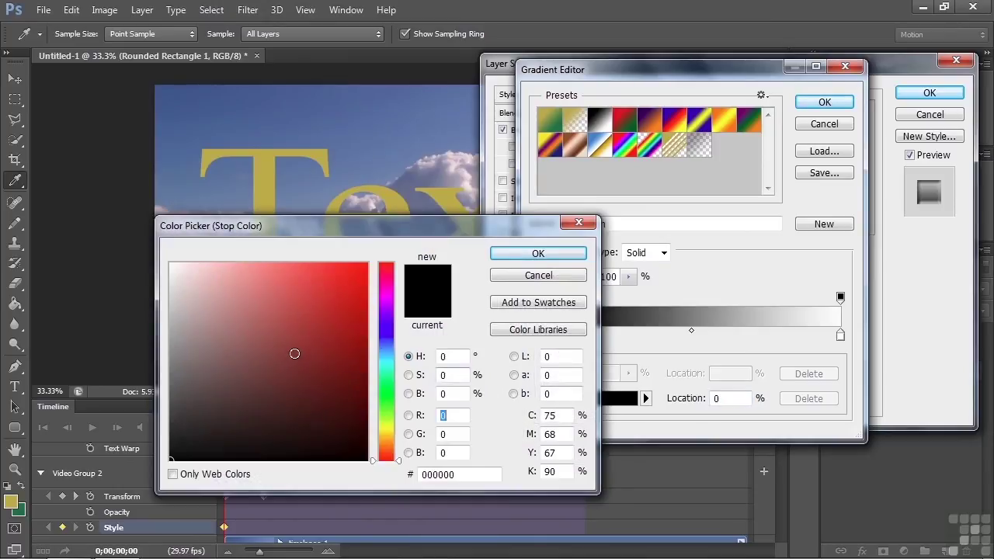
click(386, 357)
click(317, 318)
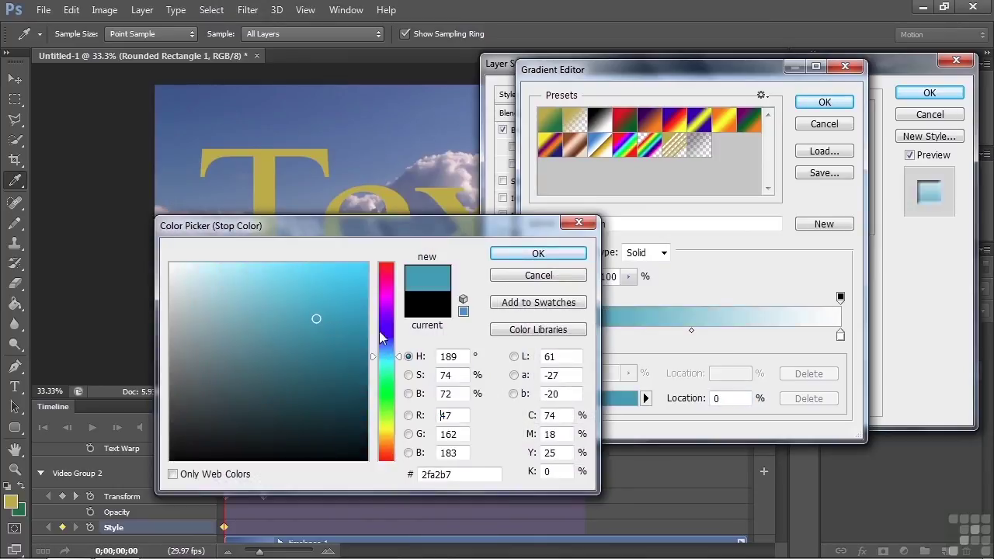
click(525, 256)
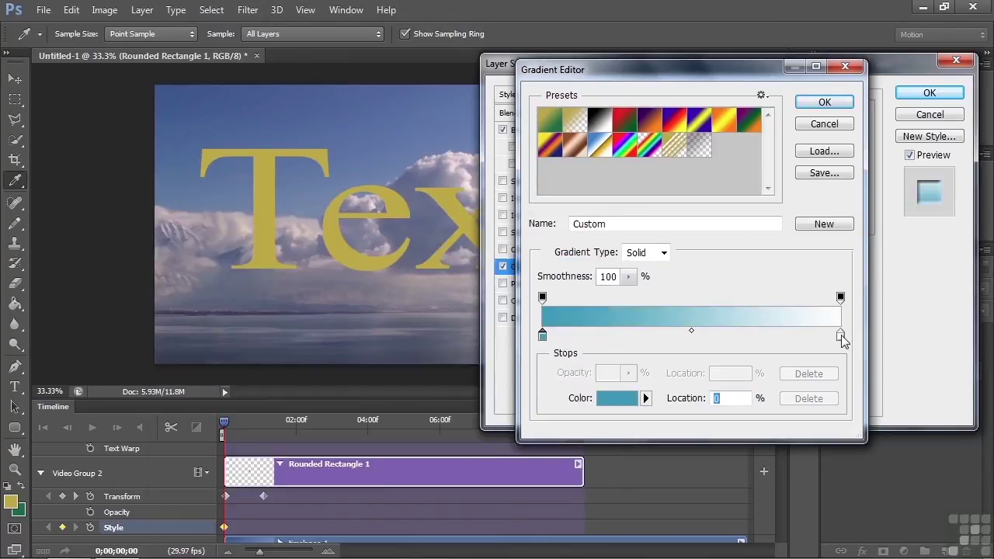
- Set the gradient's right stop to light blue and the gradient angle to 180°
click(840, 335)
click(630, 401)
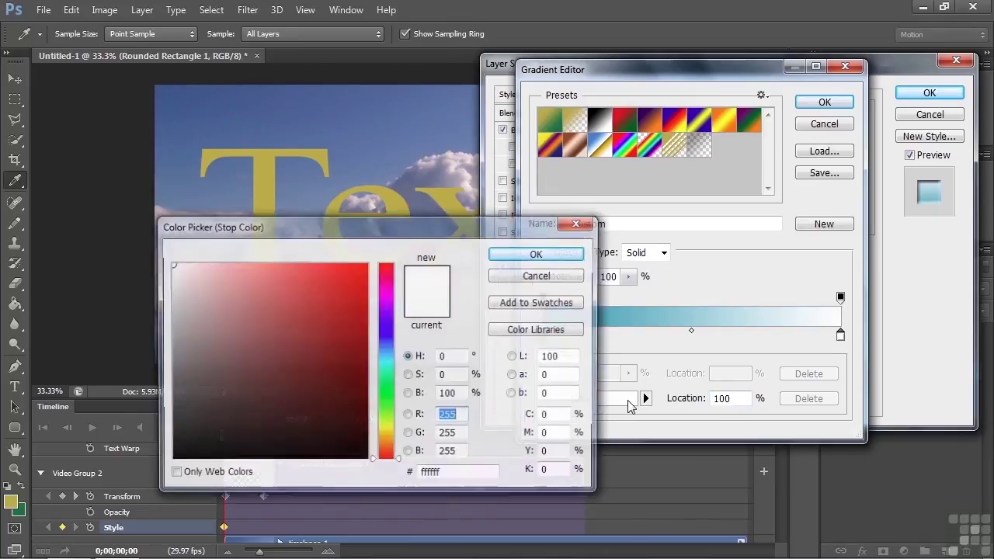
click(386, 353)
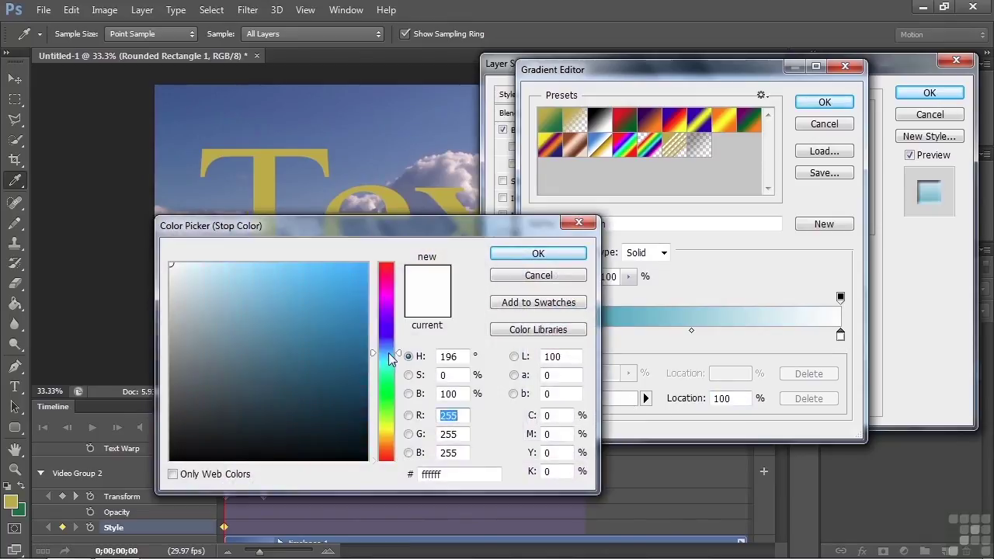
click(214, 272)
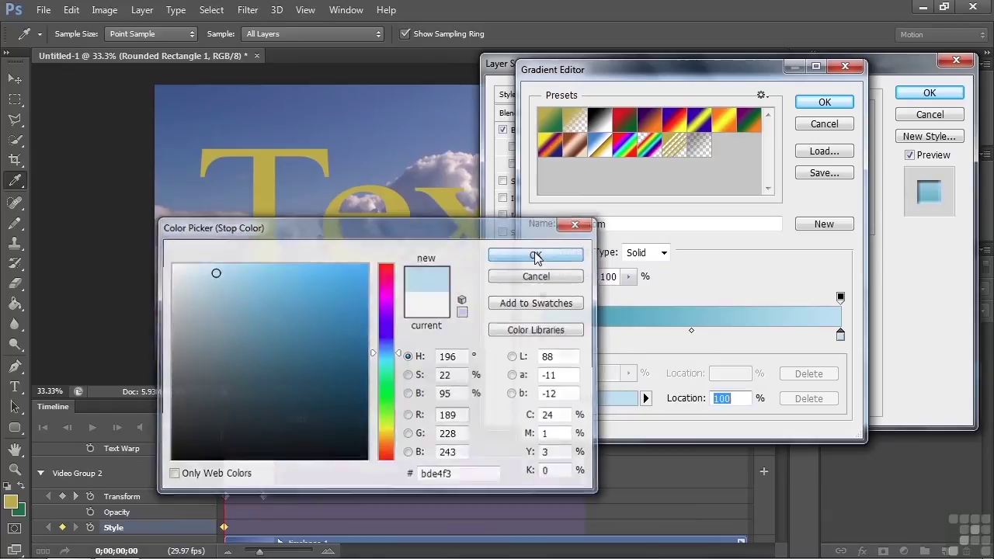
click(537, 255)
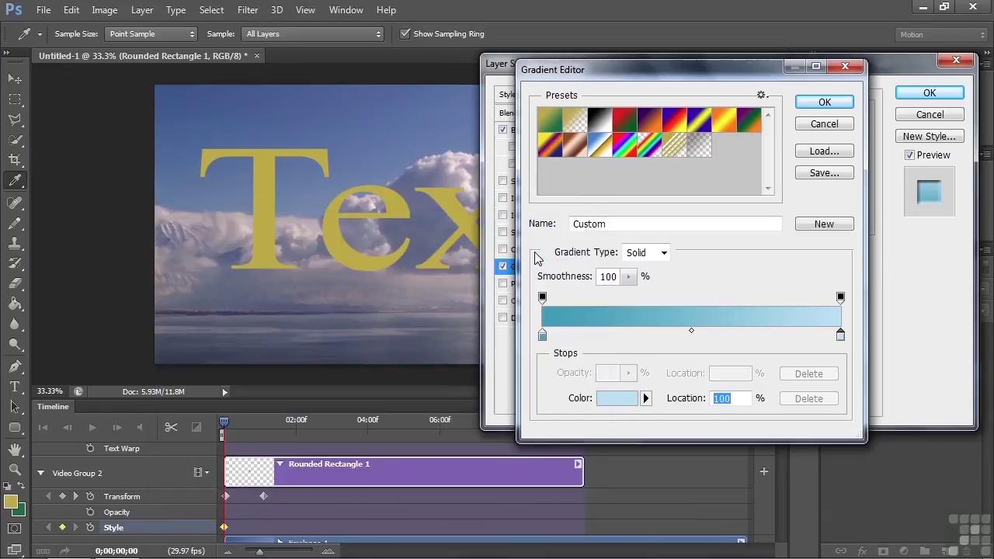
click(827, 104)
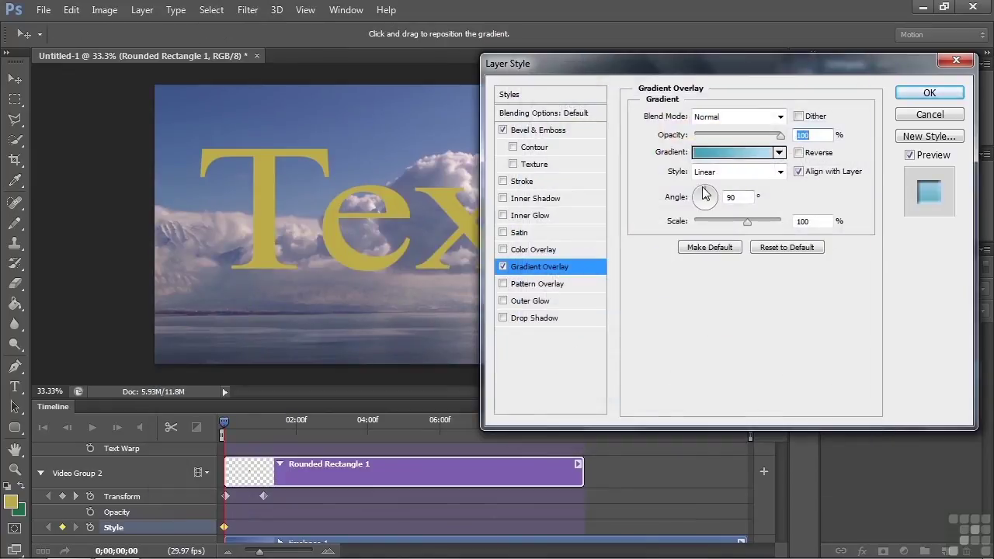
drag(705, 195, 696, 200)
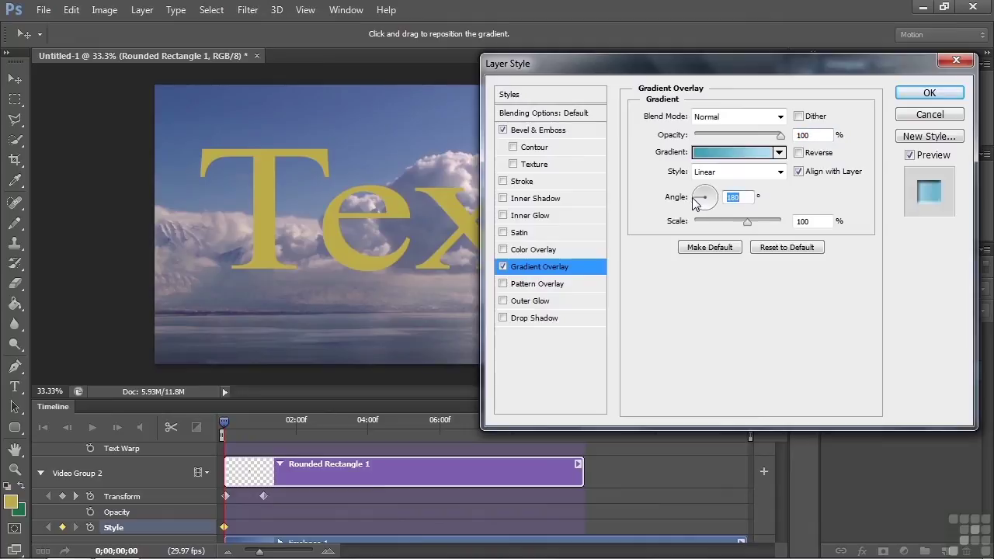
- Add a Drop Shadow with distance 26 px and size 51 px
click(535, 320)
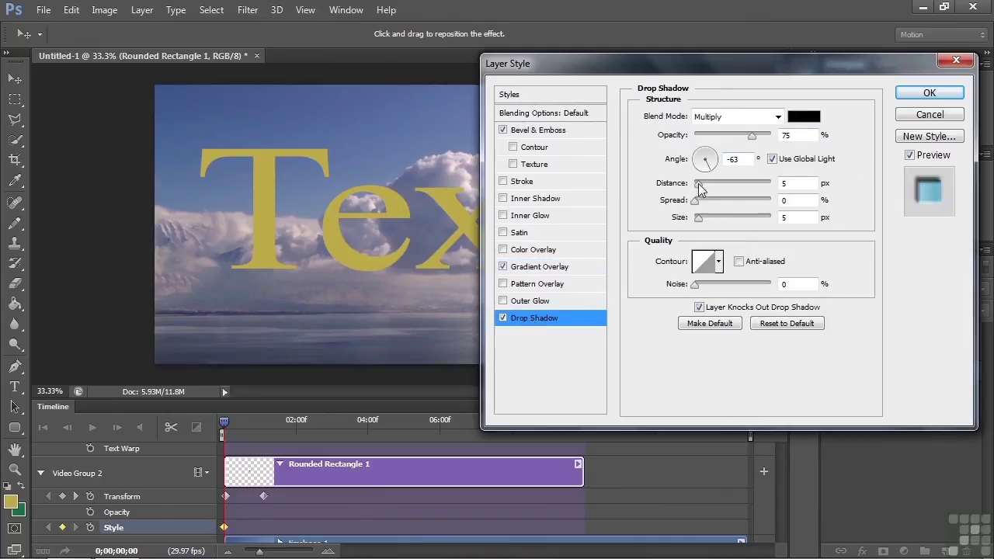
drag(698, 184, 713, 184)
drag(698, 216, 713, 217)
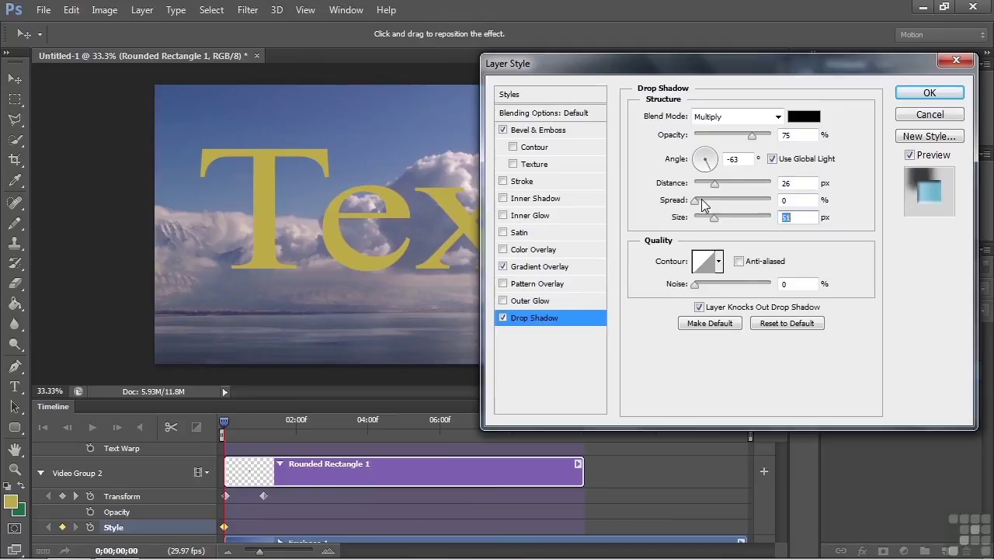
- Apply the rectangle's new style, preview to 0;00;01;23, and lower its layer opacity to 57%
click(929, 93)
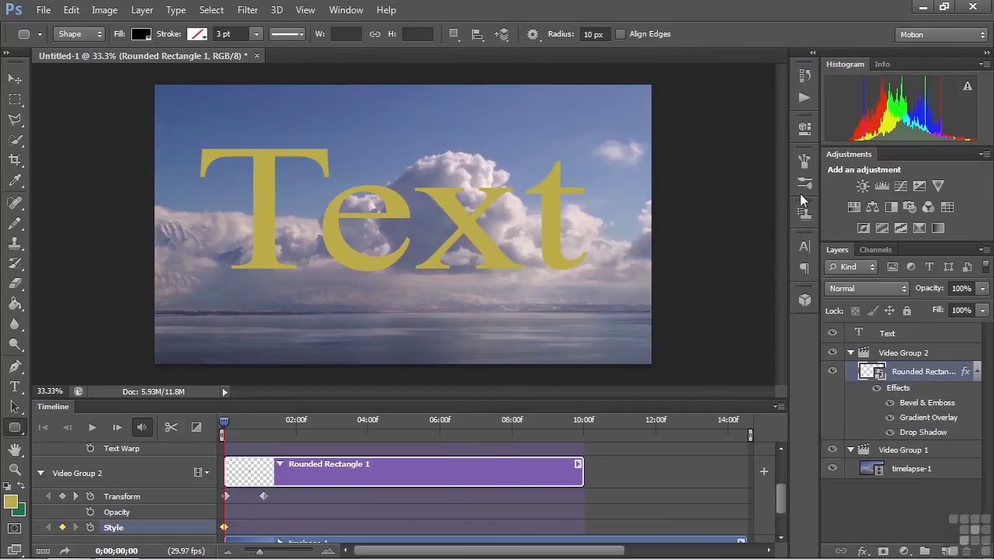
drag(227, 425, 284, 429)
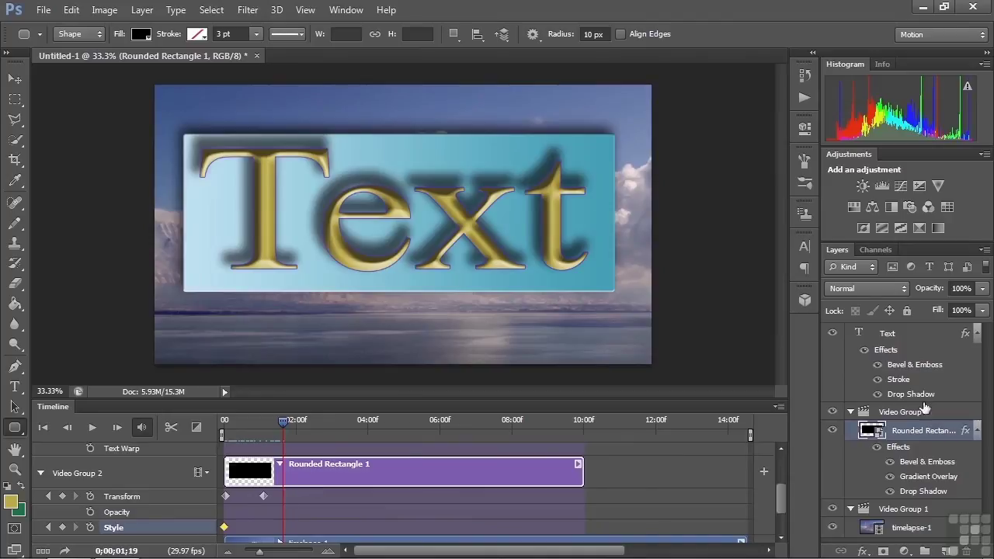
mouse_move(938, 293)
mouse_down()
mouse_move(913, 293)
mouse_move(923, 294)
mouse_up()
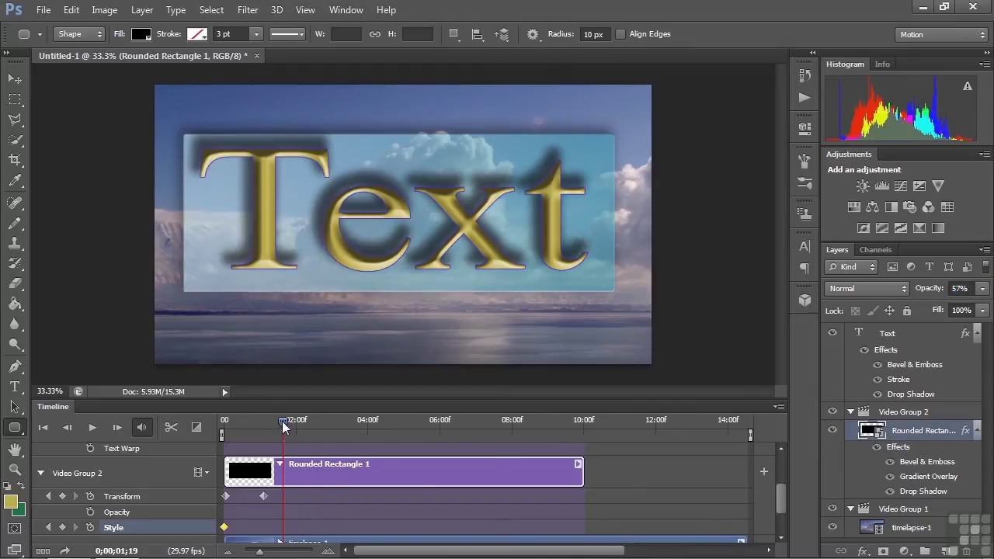
drag(282, 421, 287, 420)
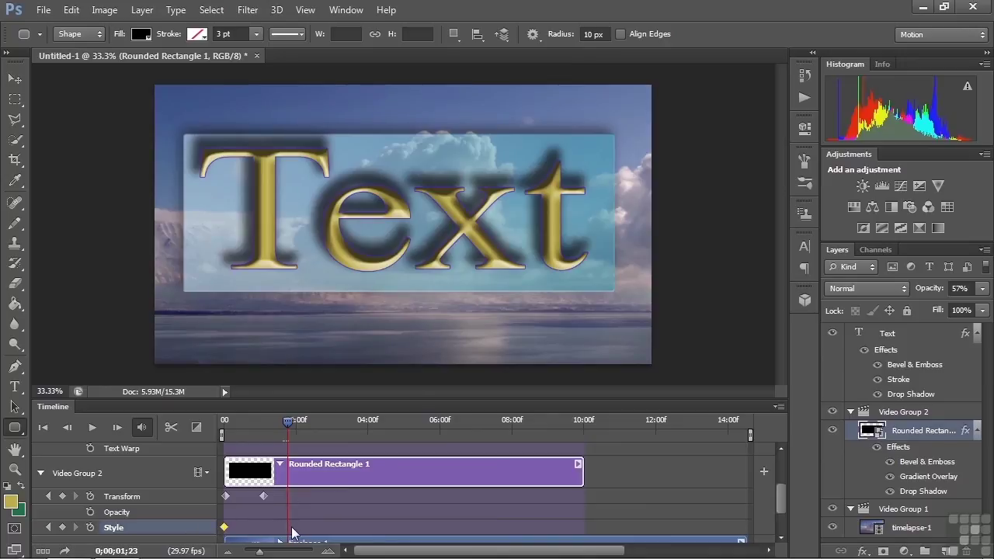
- Change the rectangle's Gradient Overlay left stop to gold (#b78f2f)
double_click(968, 433)
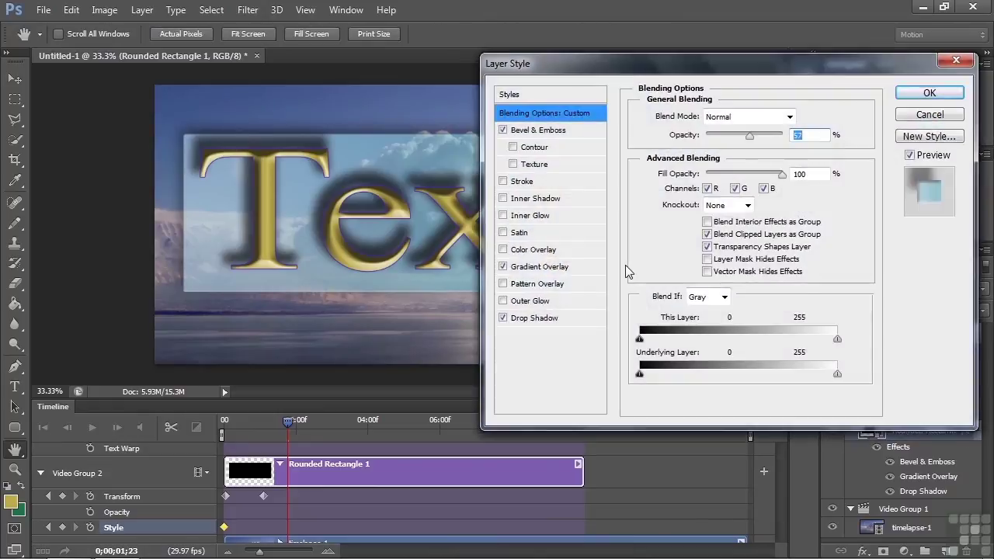
click(549, 267)
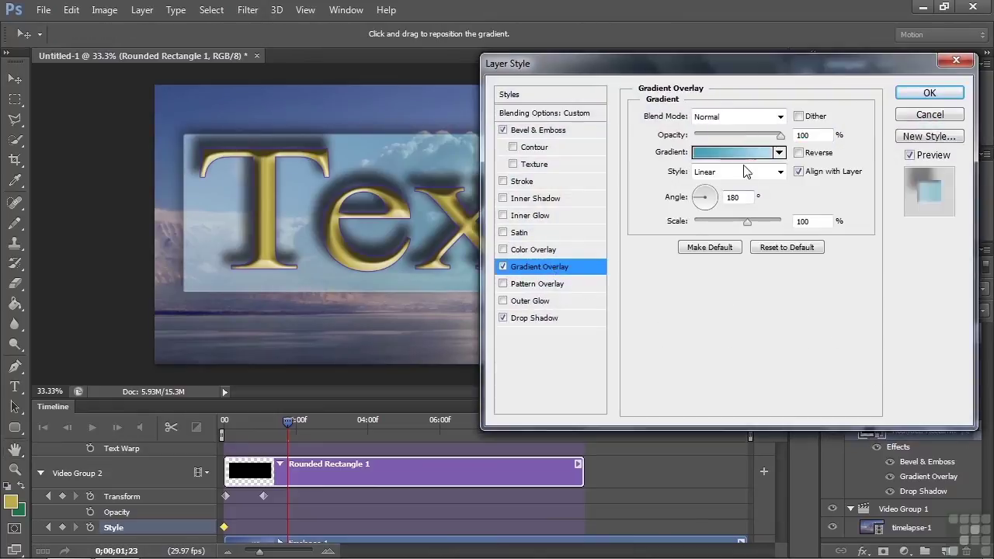
click(709, 153)
click(543, 336)
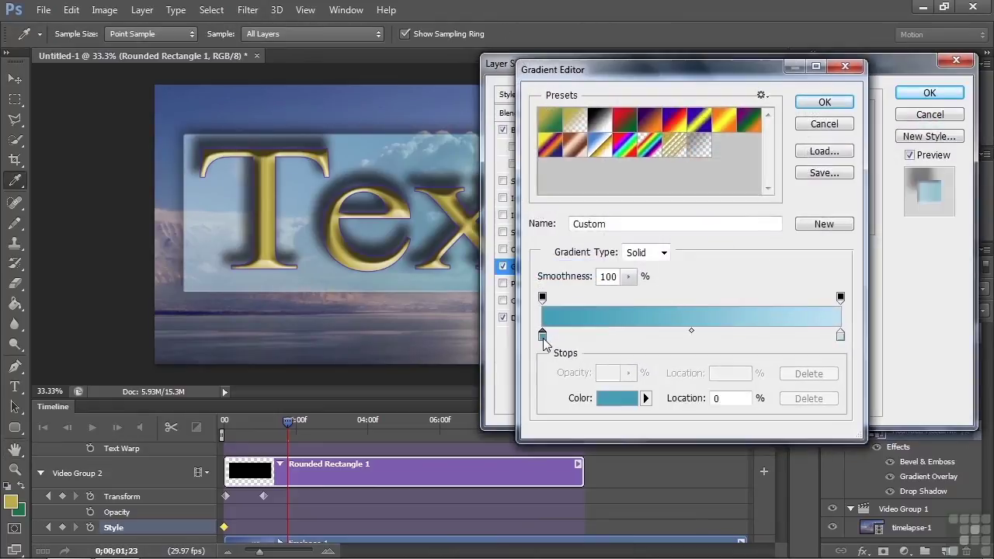
double_click(543, 336)
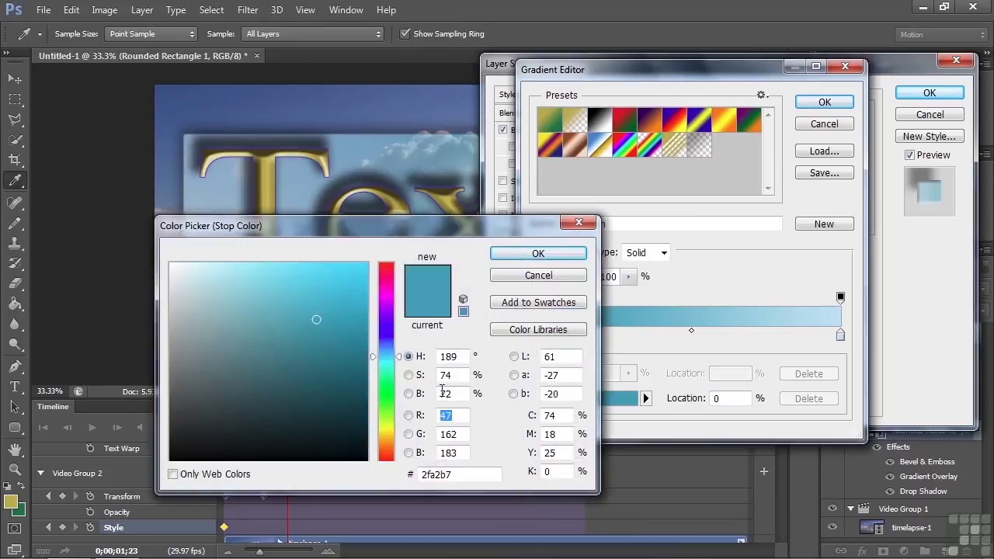
click(392, 438)
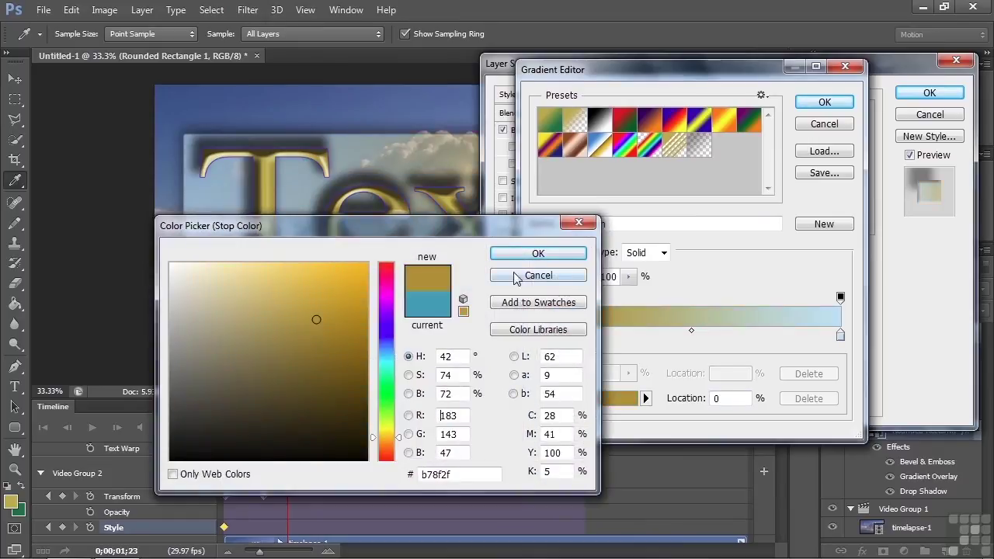
click(531, 256)
- Set the gradient's right stop to pale cream (#edeccc) and accept the gold gradient
click(841, 335)
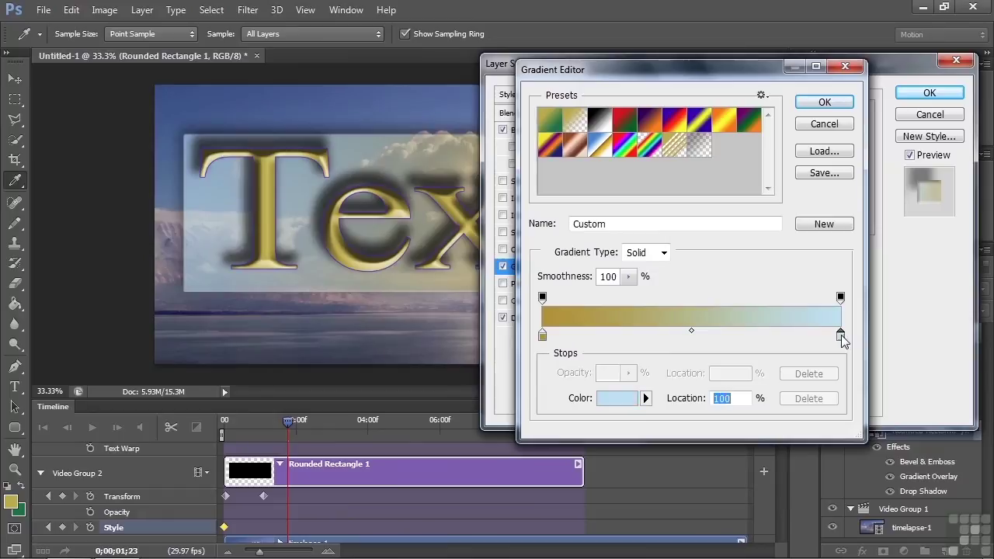
click(612, 400)
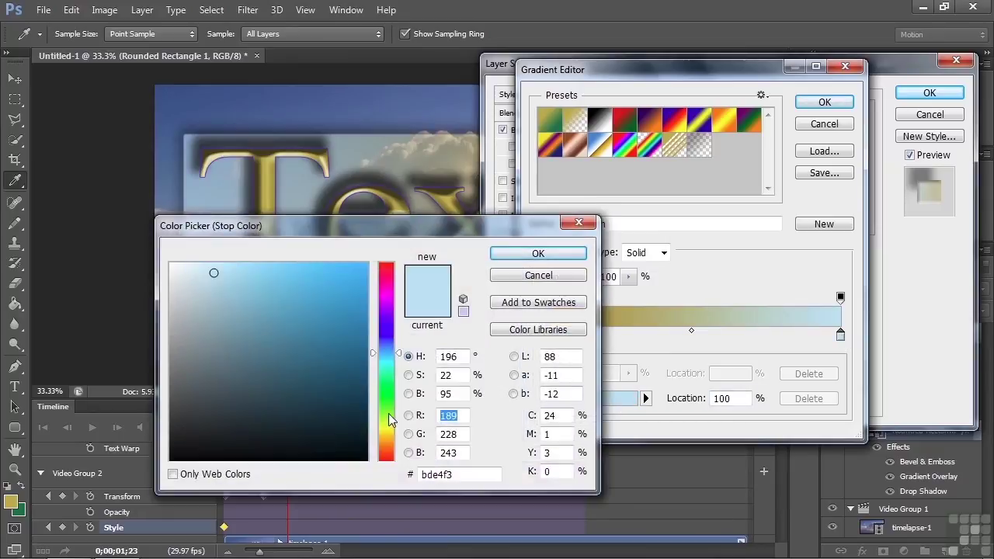
click(386, 429)
click(196, 276)
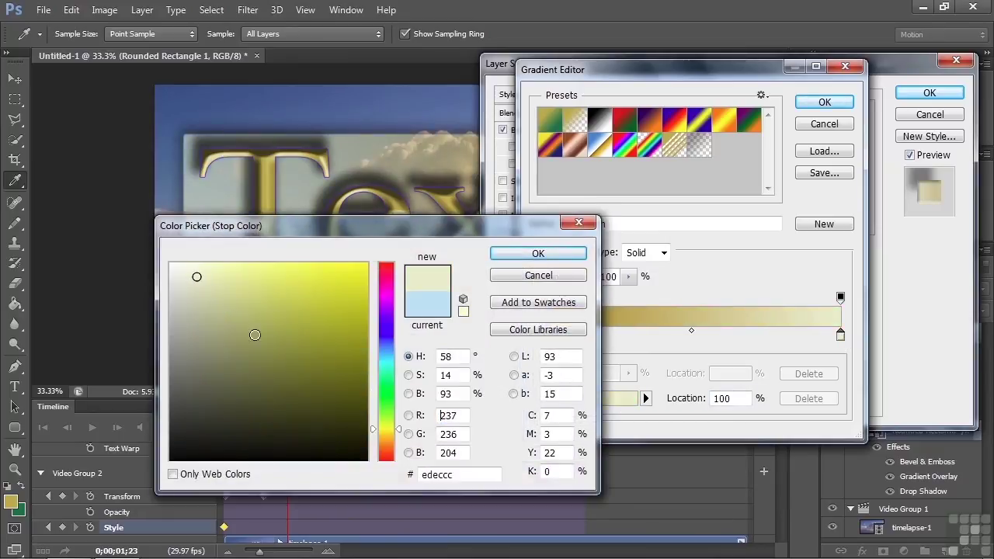
click(568, 257)
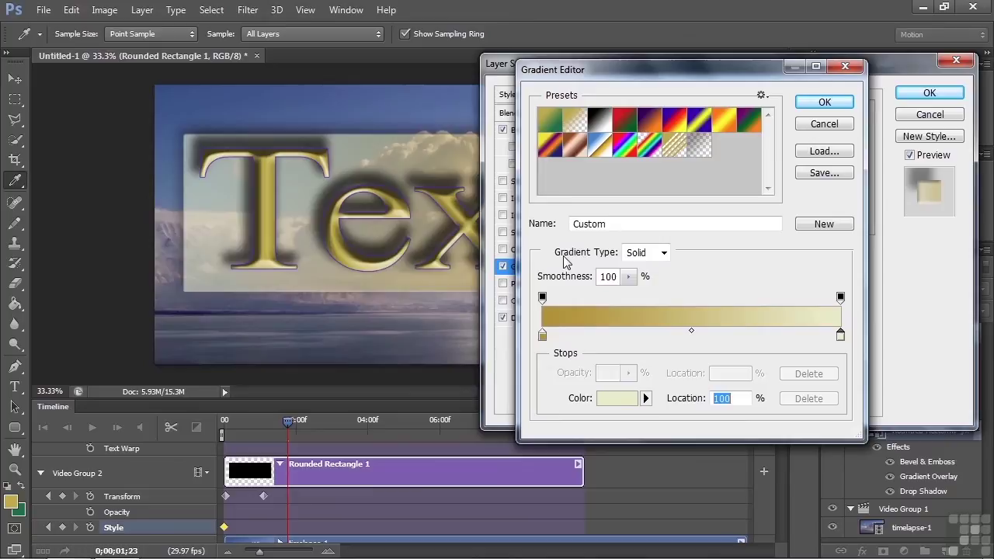
click(825, 104)
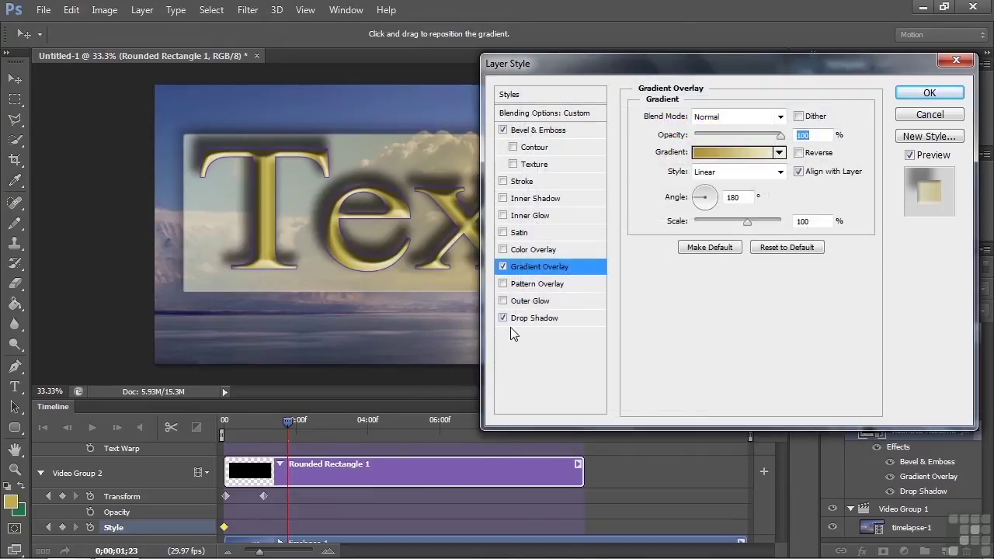
- Set the rectangle's Drop Shadow to distance 61, size 109 and spread 34
click(534, 318)
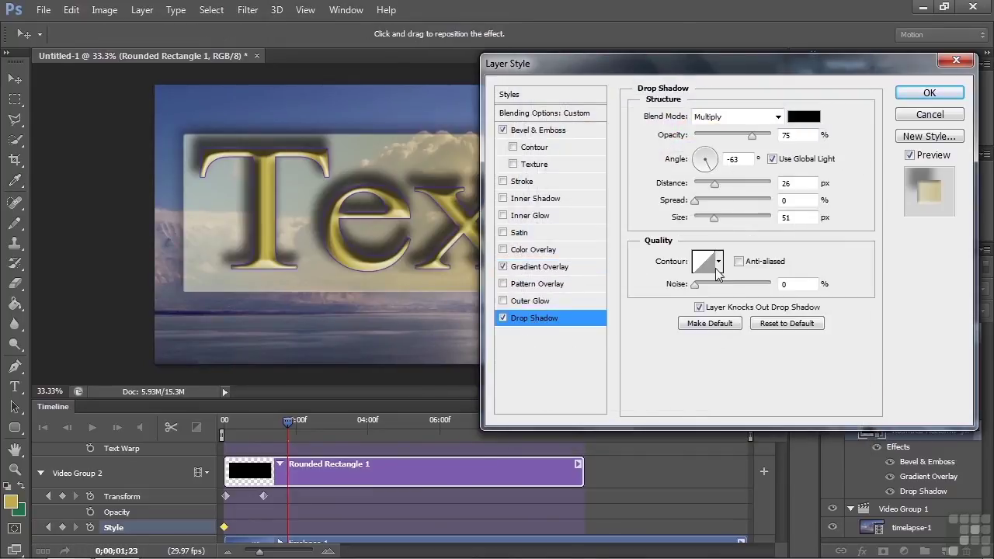
drag(715, 184, 737, 184)
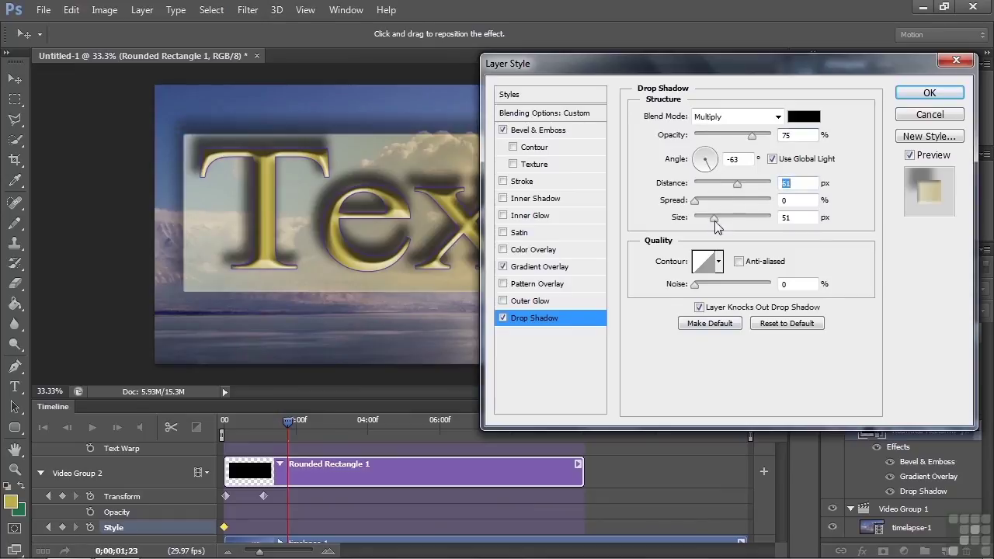
mouse_move(715, 221)
mouse_down()
mouse_move(730, 219)
mouse_move(719, 202)
mouse_up()
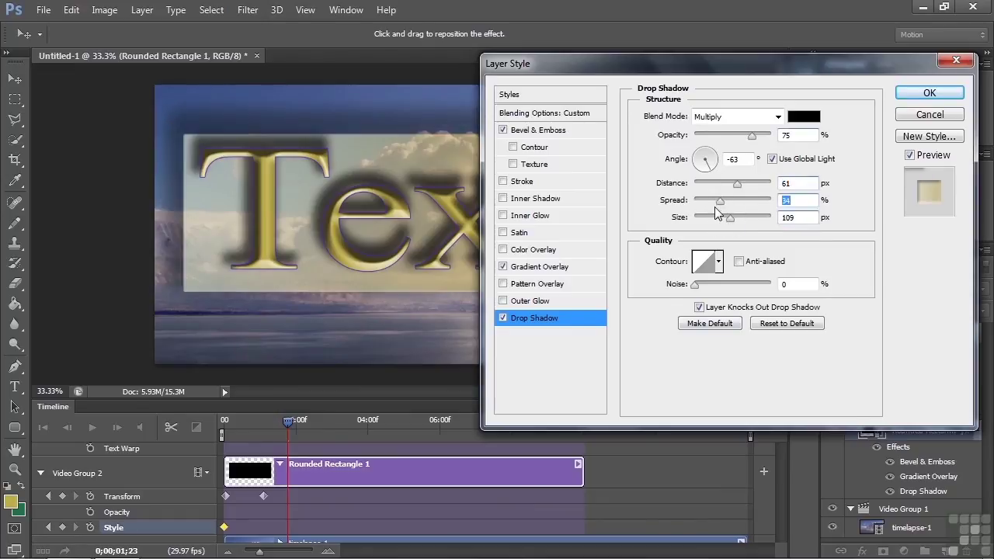
- Relight the bevel at angle 128 and altitude 32, and apply the style as a keyframe
click(533, 131)
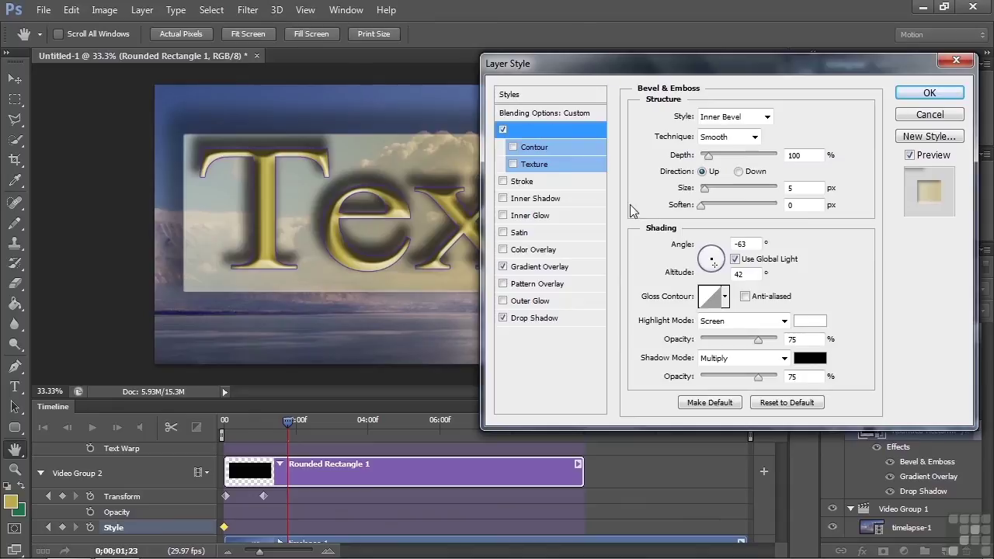
mouse_move(715, 266)
mouse_down()
mouse_move(722, 257)
mouse_move(709, 258)
mouse_up()
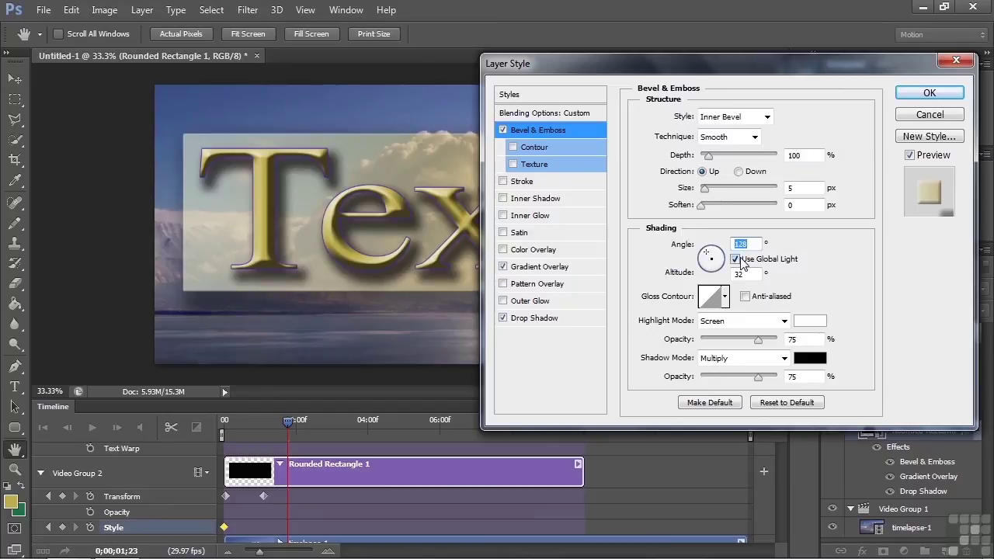
click(736, 260)
click(736, 260)
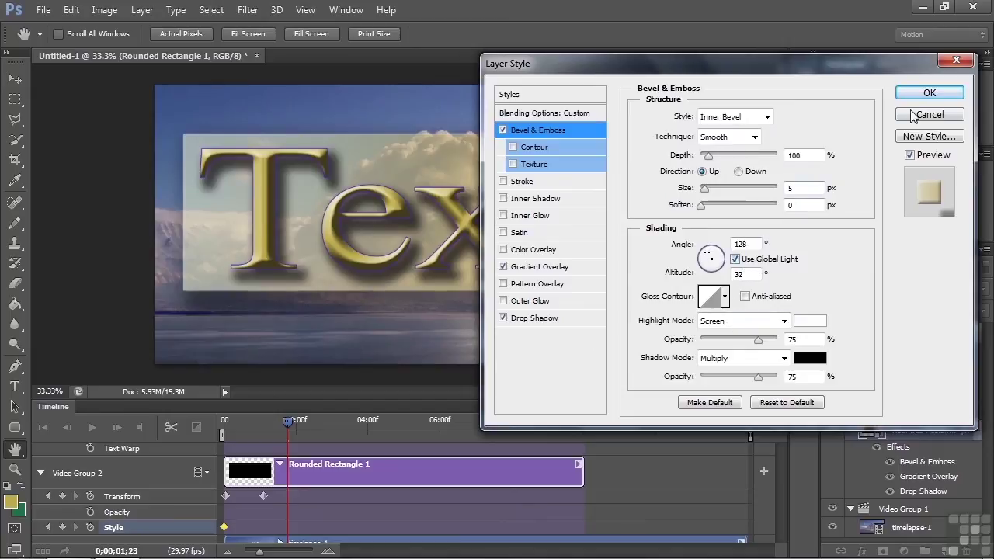
click(930, 93)
- Play the animation from the start and stop it
drag(287, 422, 220, 430)
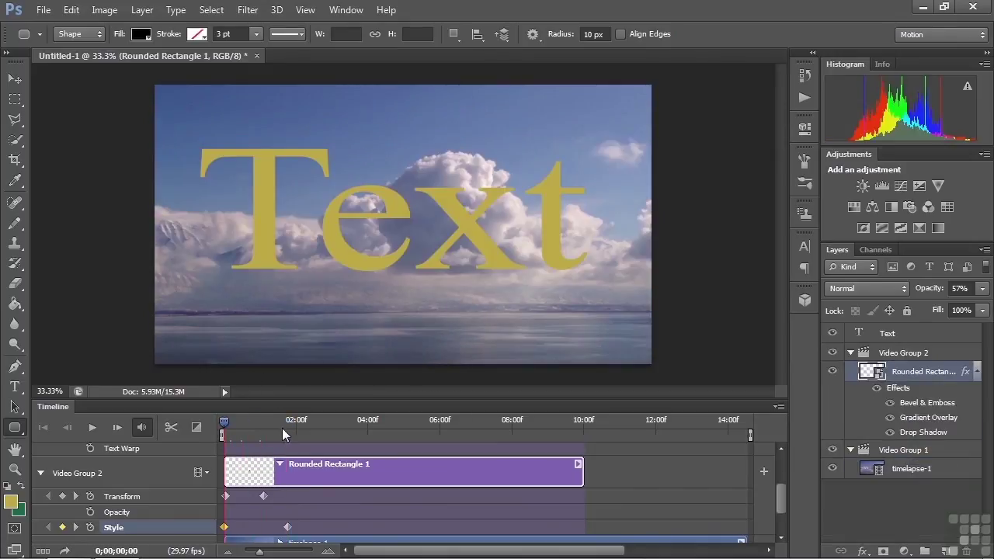
key(space)
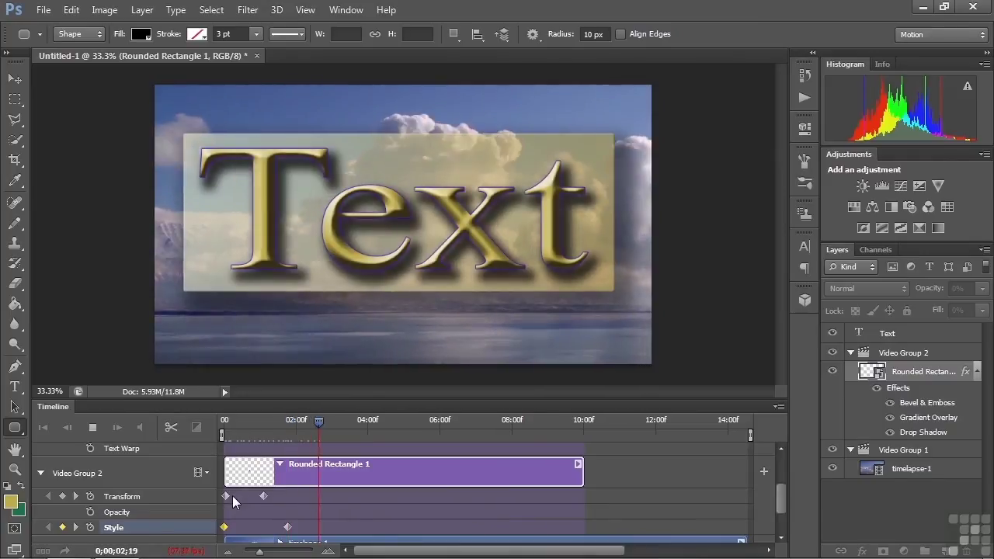
key(space)
- Move the second Style keyframe to about 4;12 and replay the animation from the start
drag(287, 528, 383, 527)
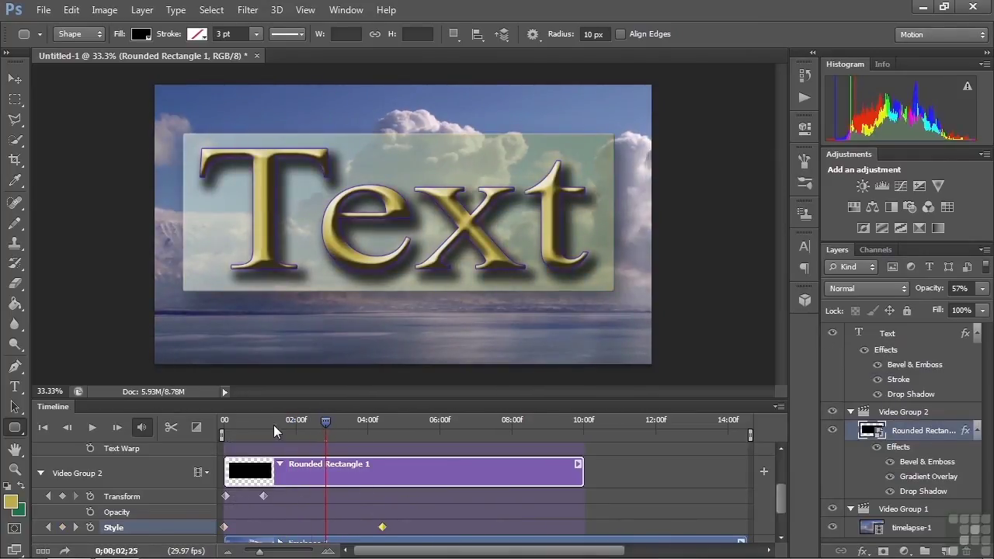
click(259, 423)
click(225, 424)
key(space)
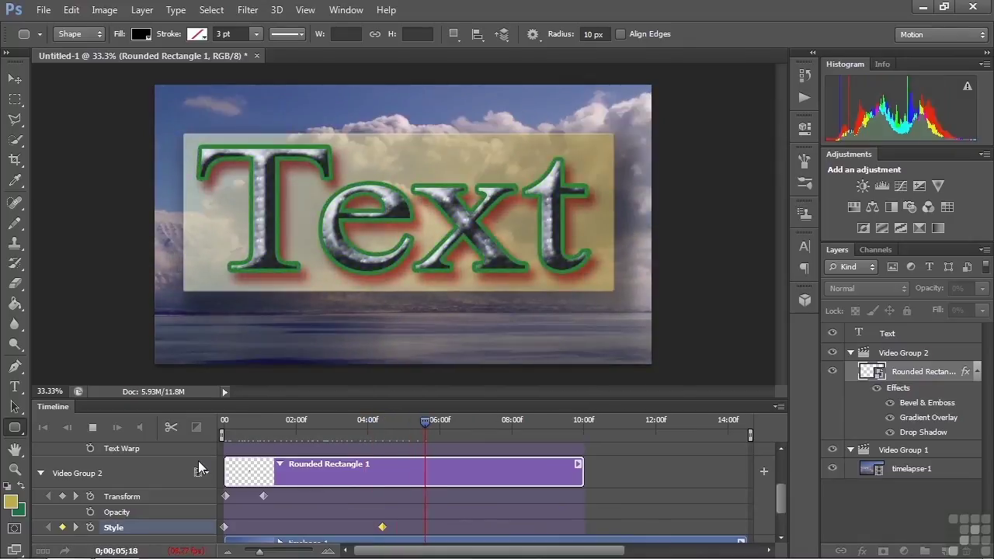
key(space)
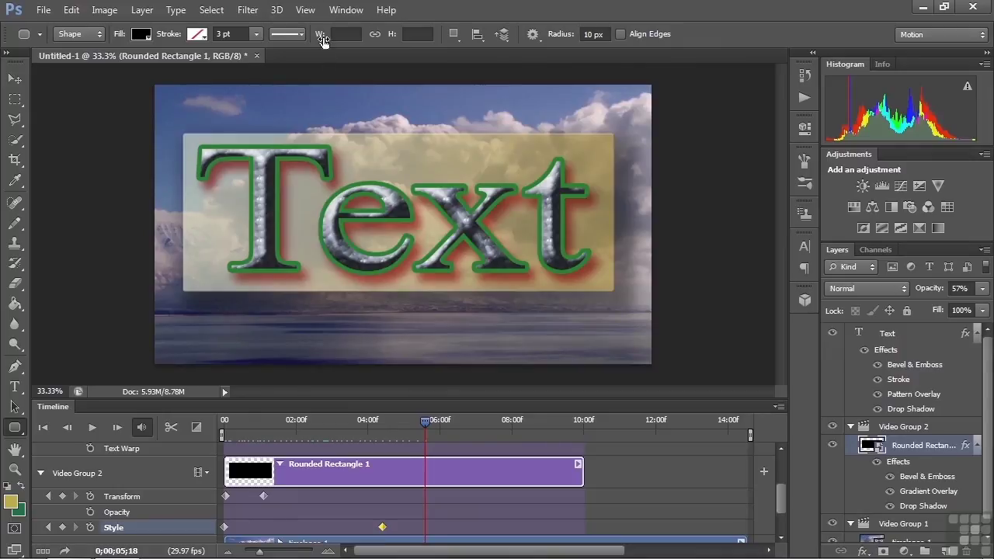
- From the Styles panel, give the rectangle a blue style with red glow at 5;18
click(346, 10)
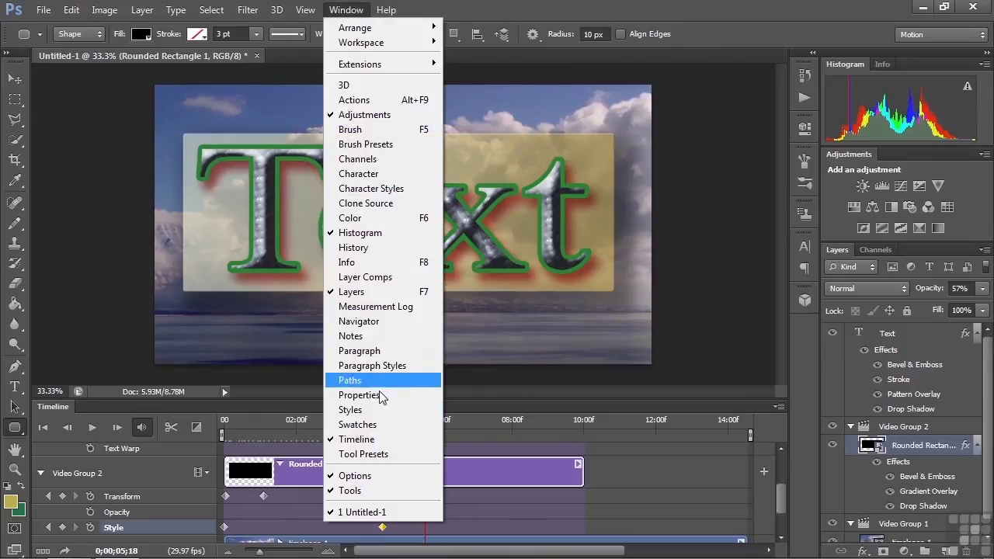
click(379, 414)
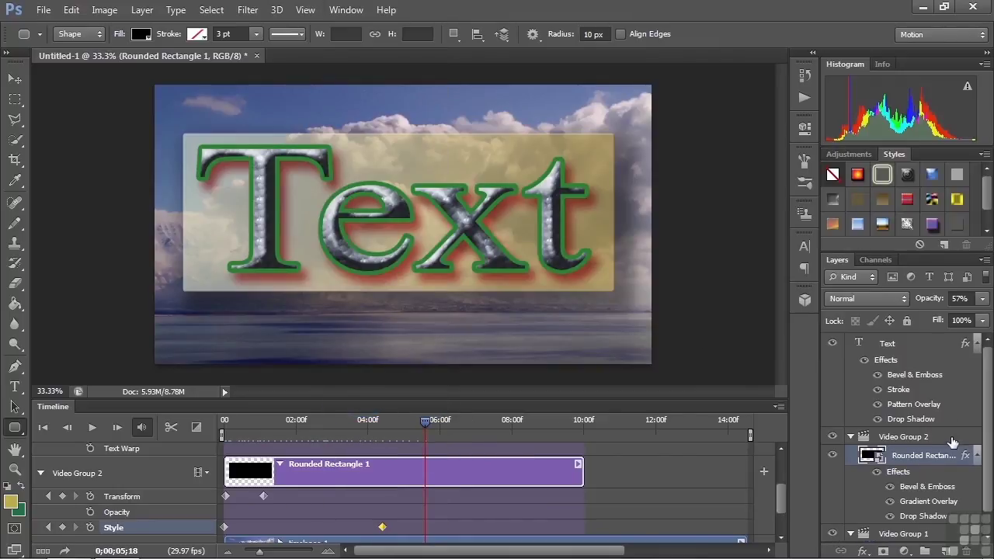
click(860, 175)
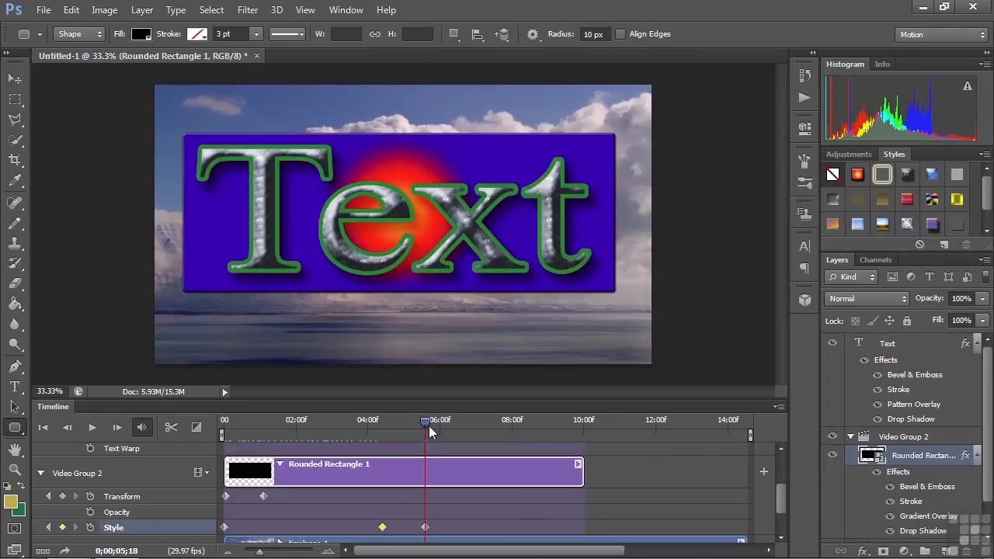
- Apply a sky-and-yellow gradient style at 7;15 and a striped rainbow style at 9;04
drag(429, 421, 498, 419)
click(883, 224)
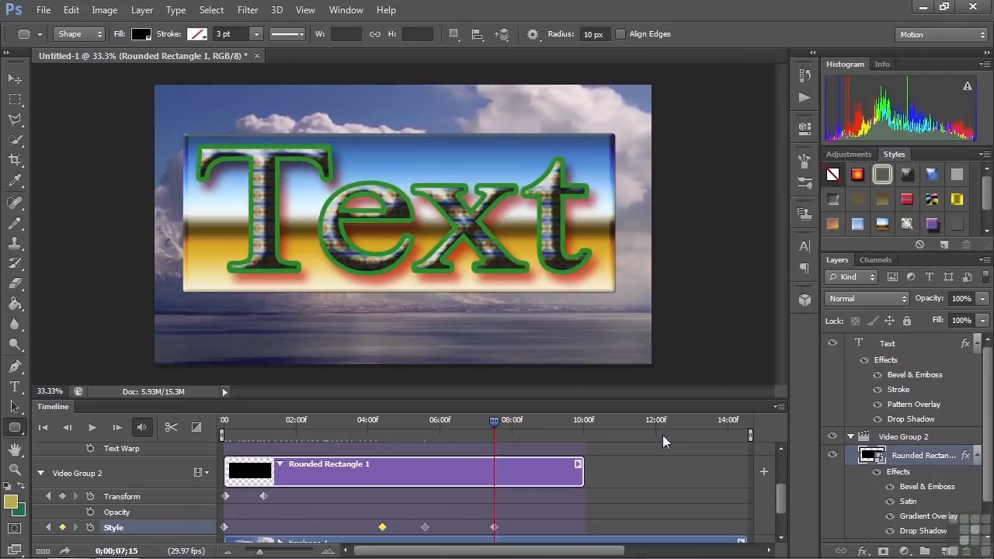
drag(492, 422, 548, 423)
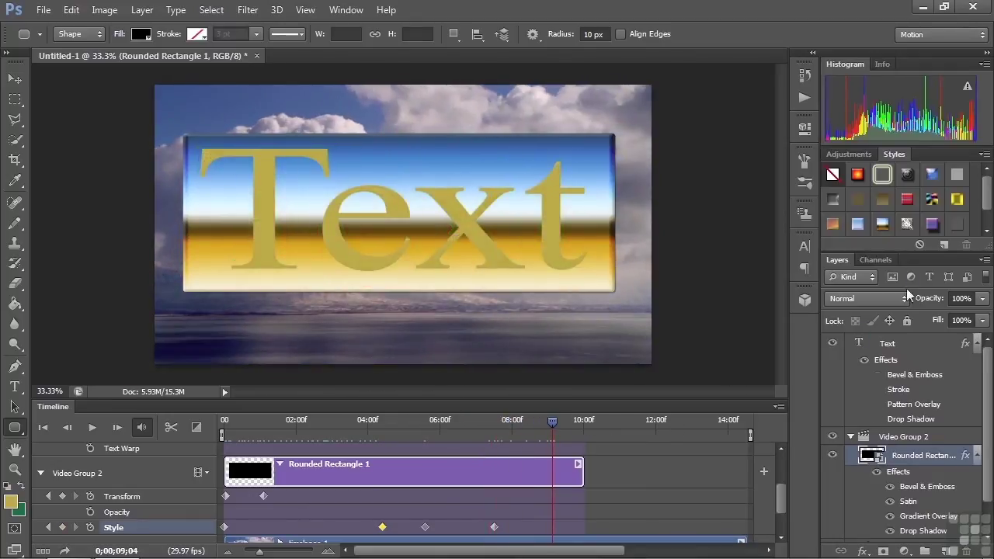
click(908, 199)
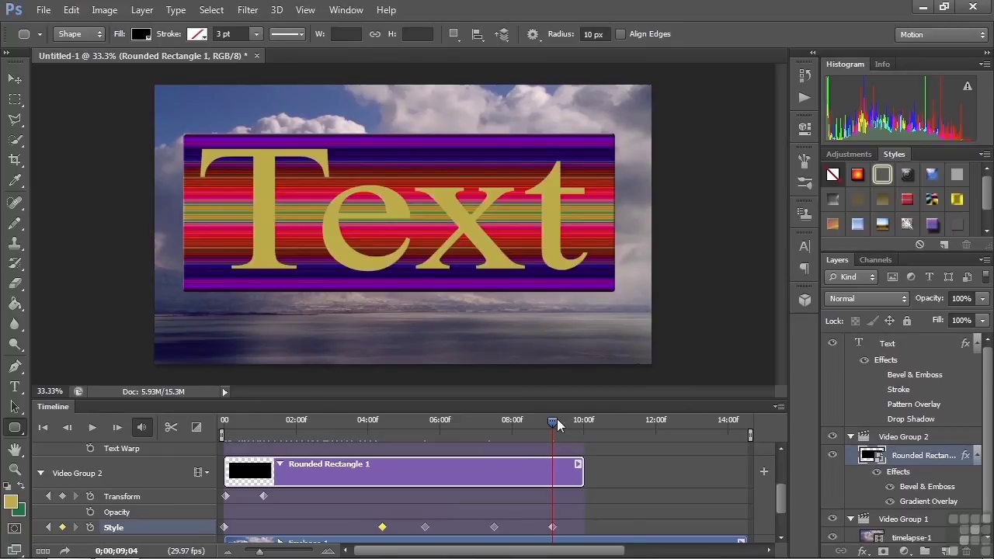
drag(552, 421, 501, 462)
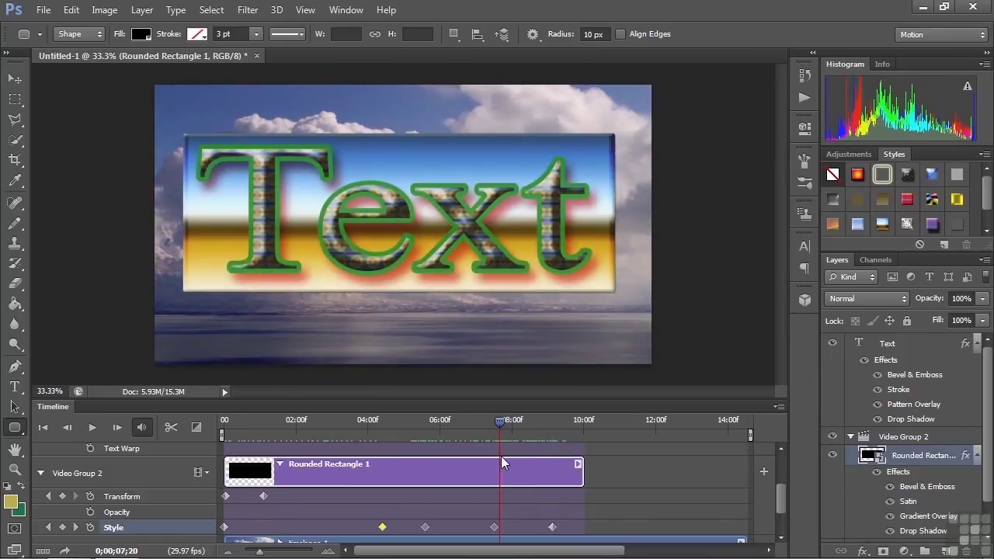